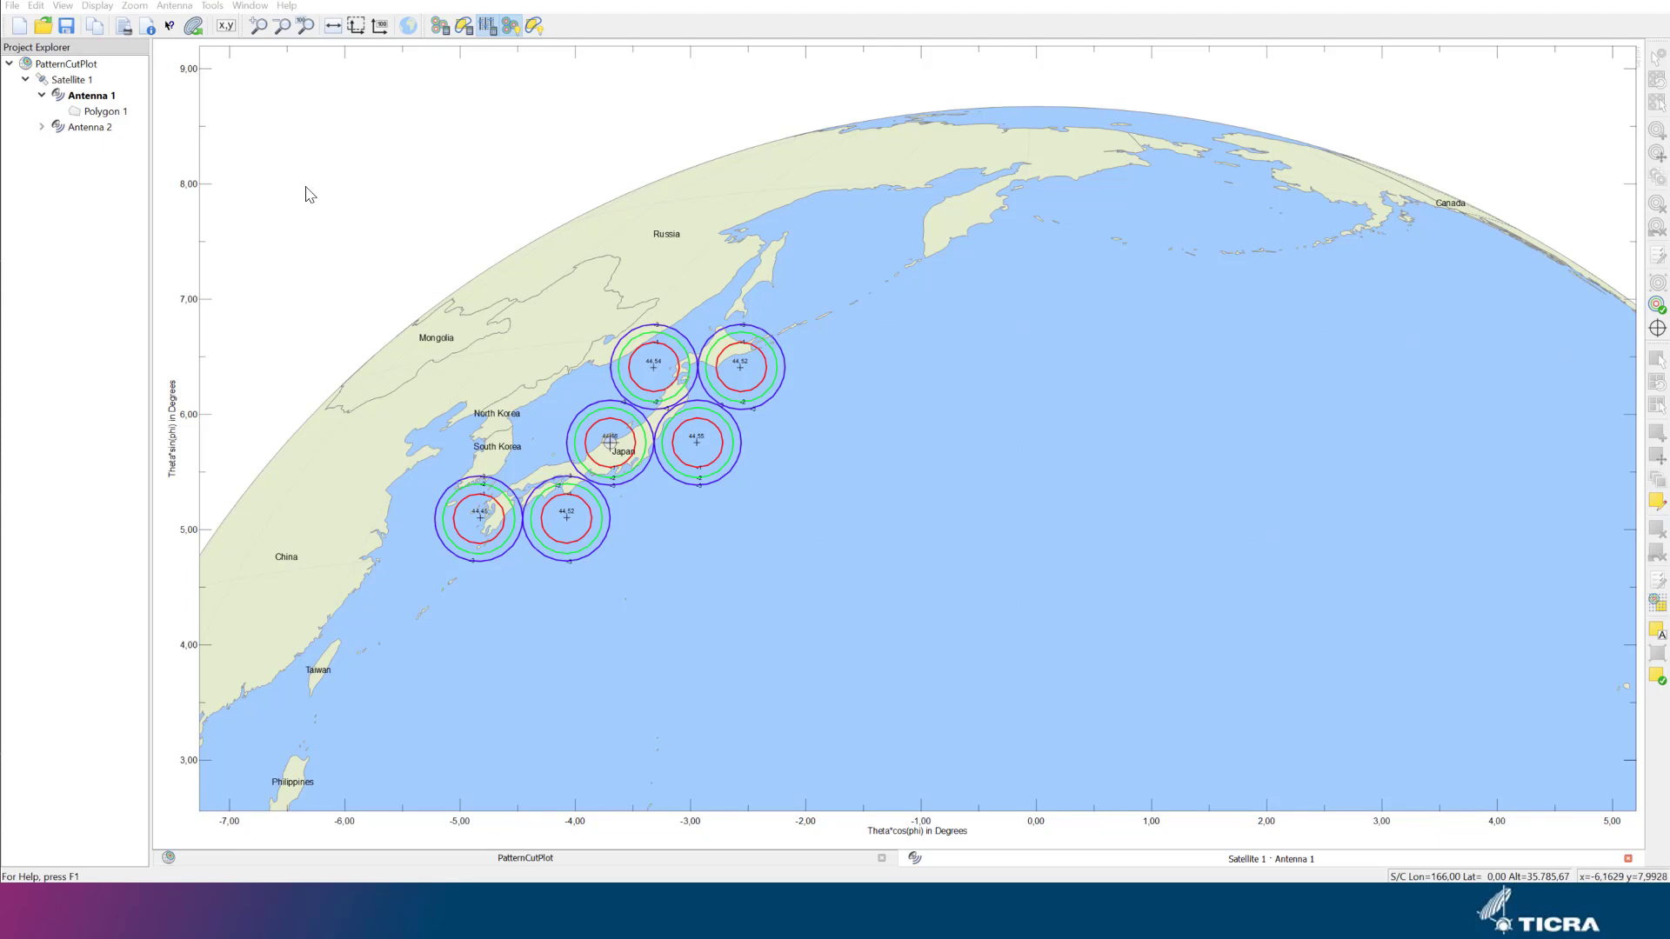
Add pattern cut Cut 1 to Antenna 1, drawn southwest to northeast across the Japan beams.
right_click(103, 109)
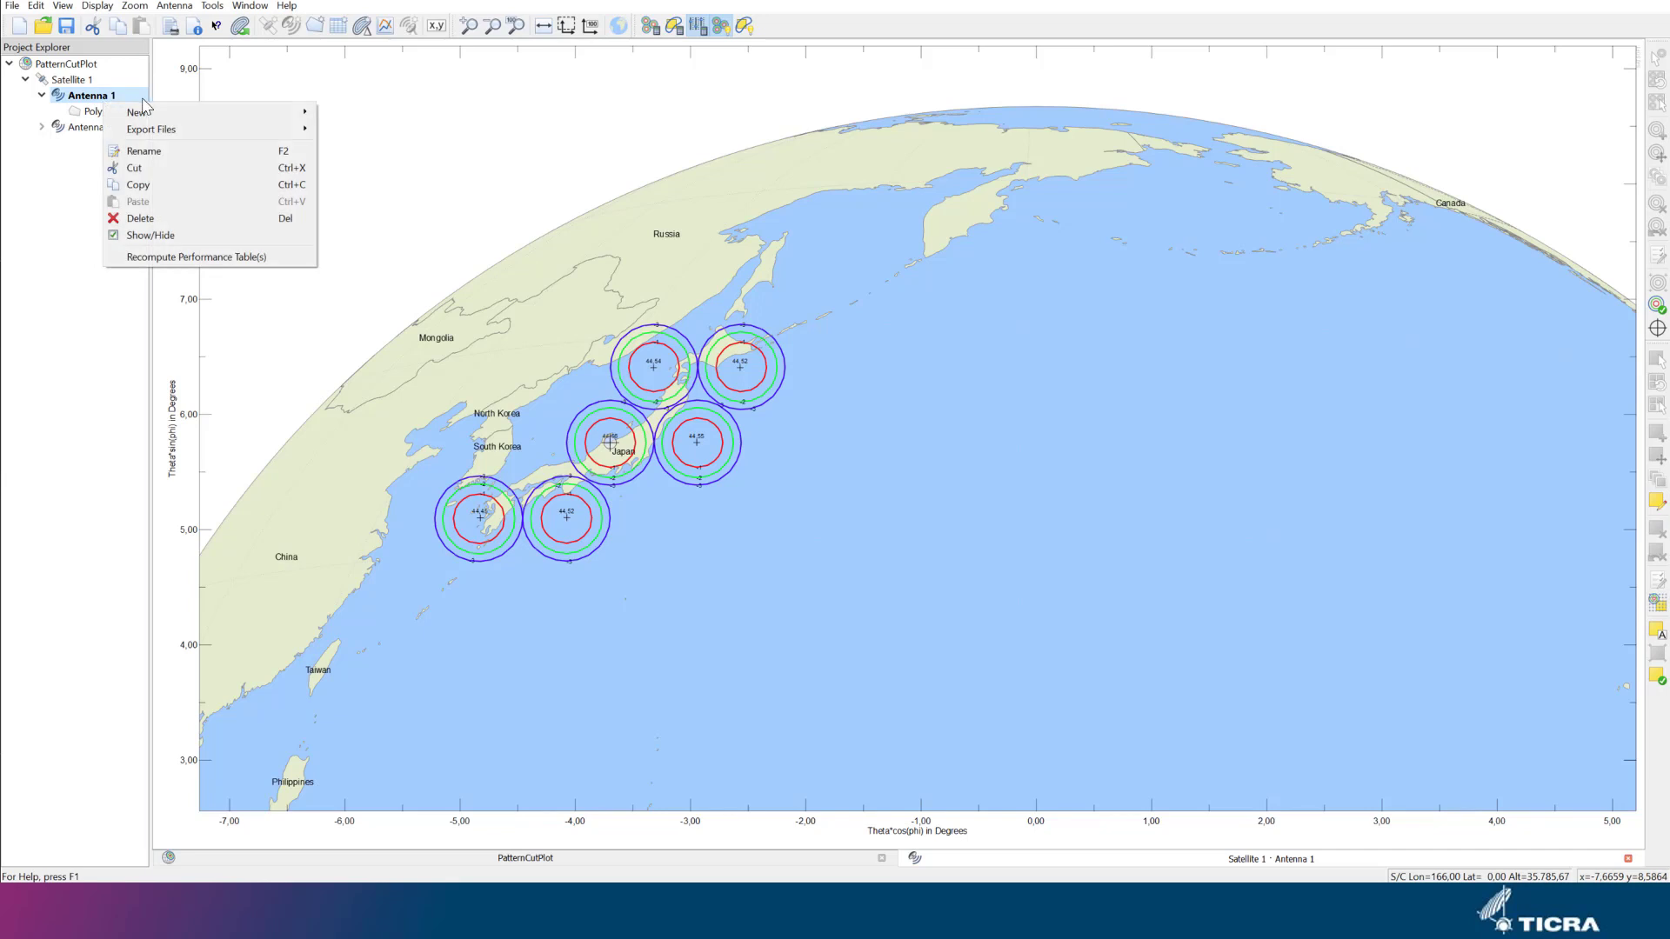
mouse_move(178, 116)
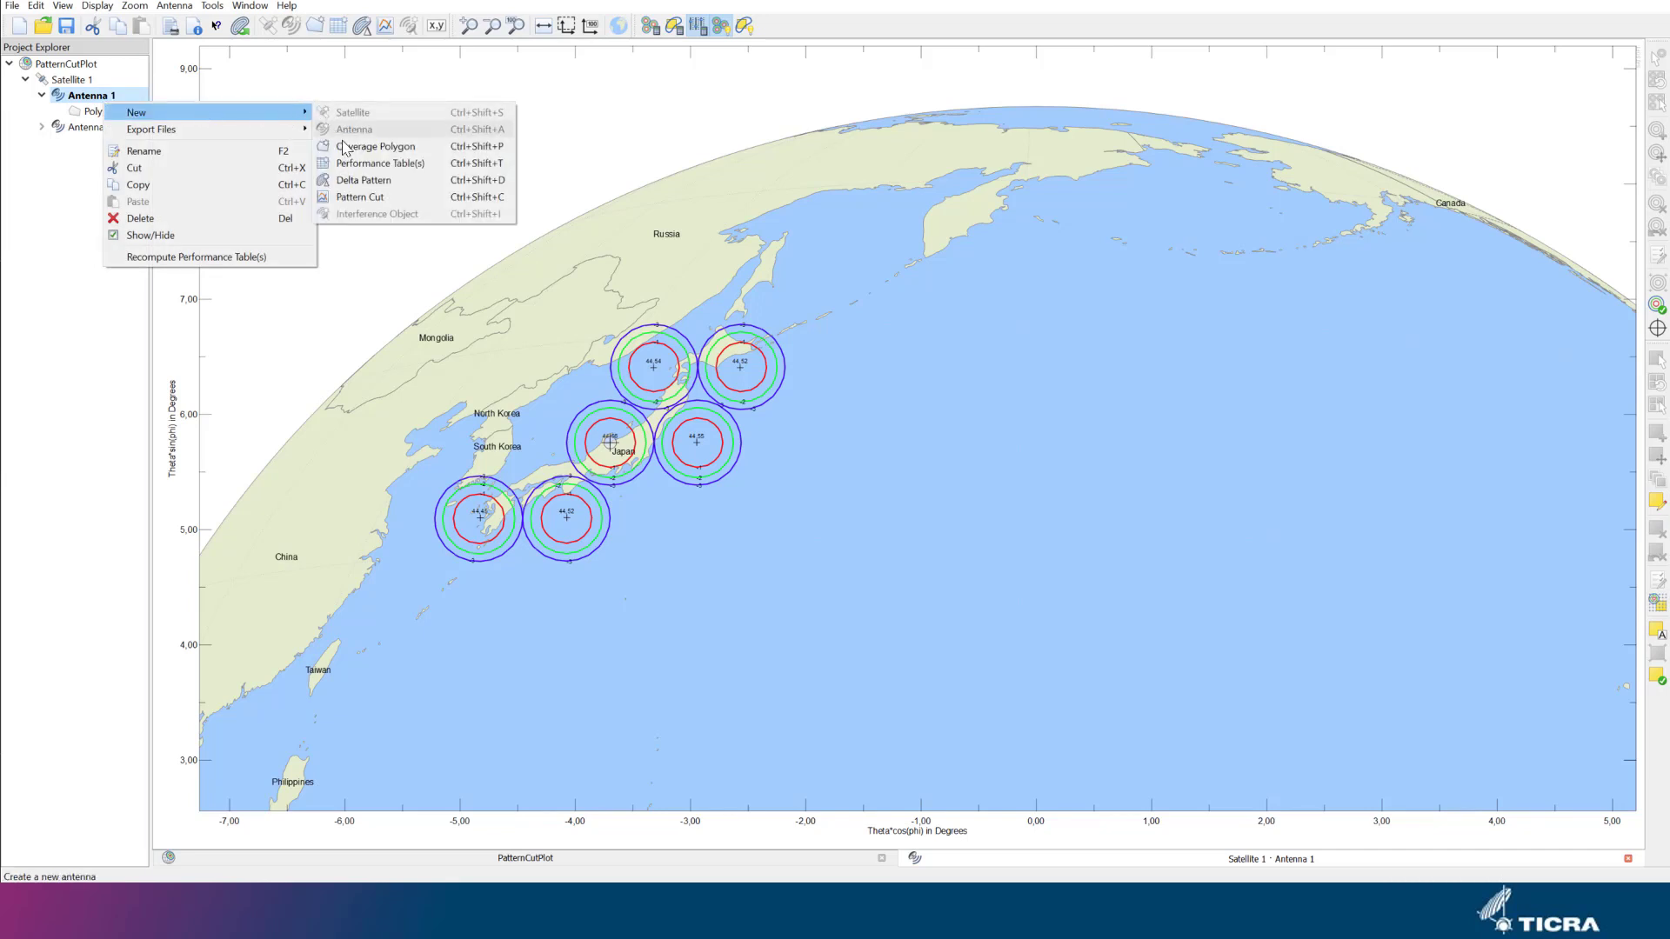
click(350, 201)
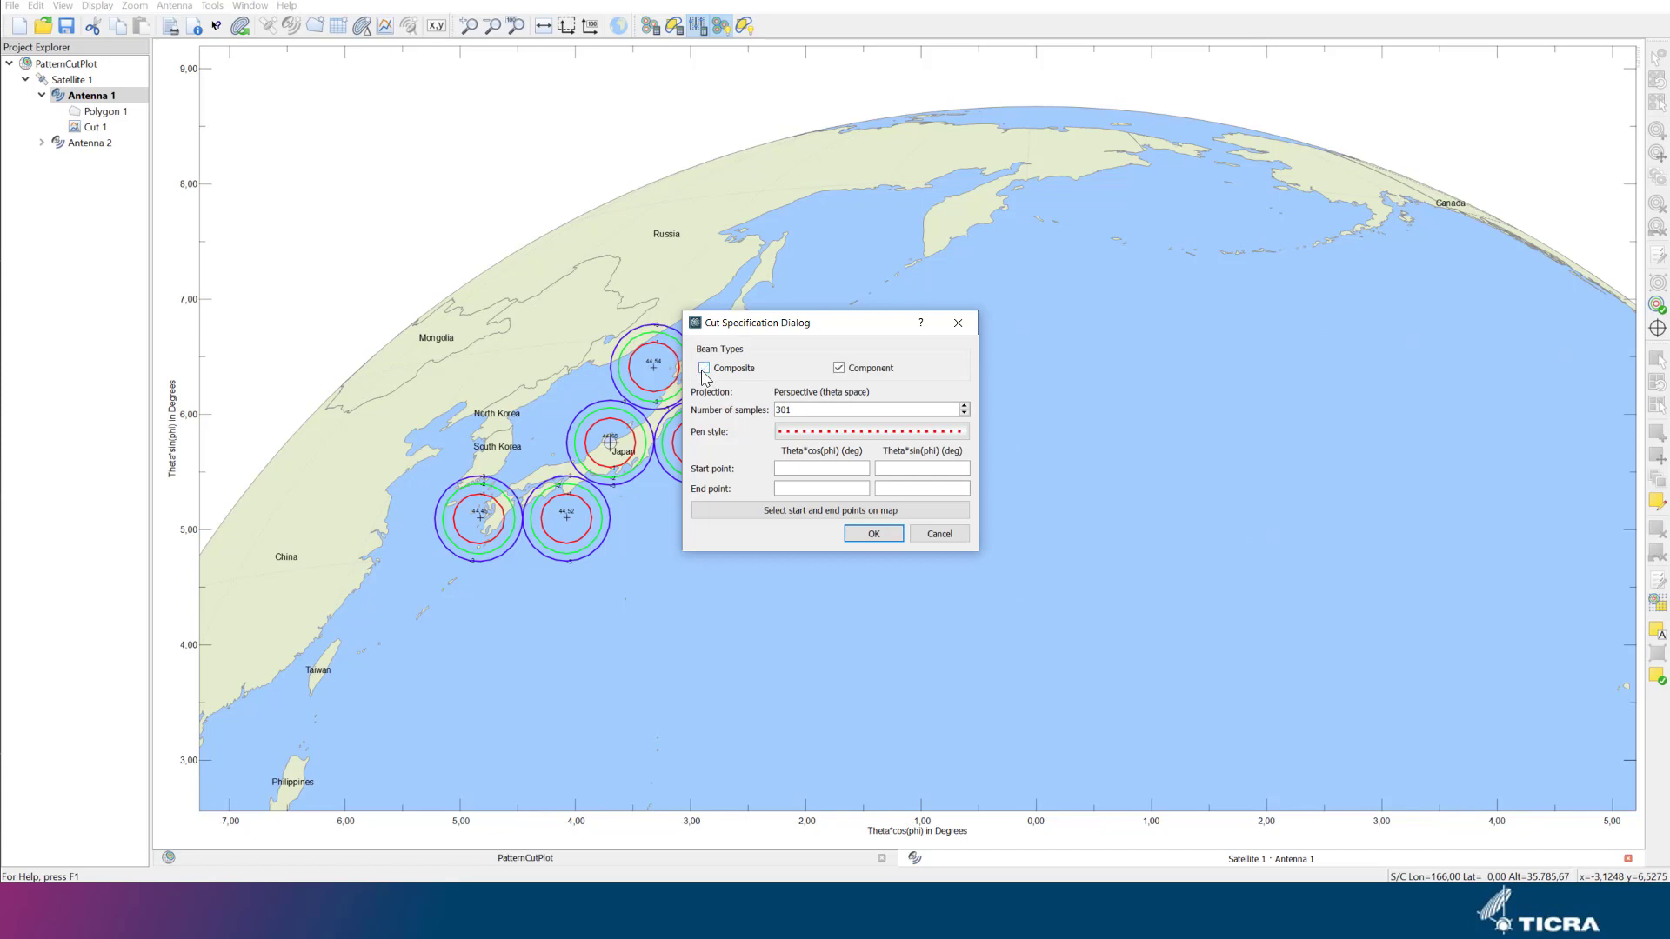
click(721, 513)
drag(555, 572, 690, 320)
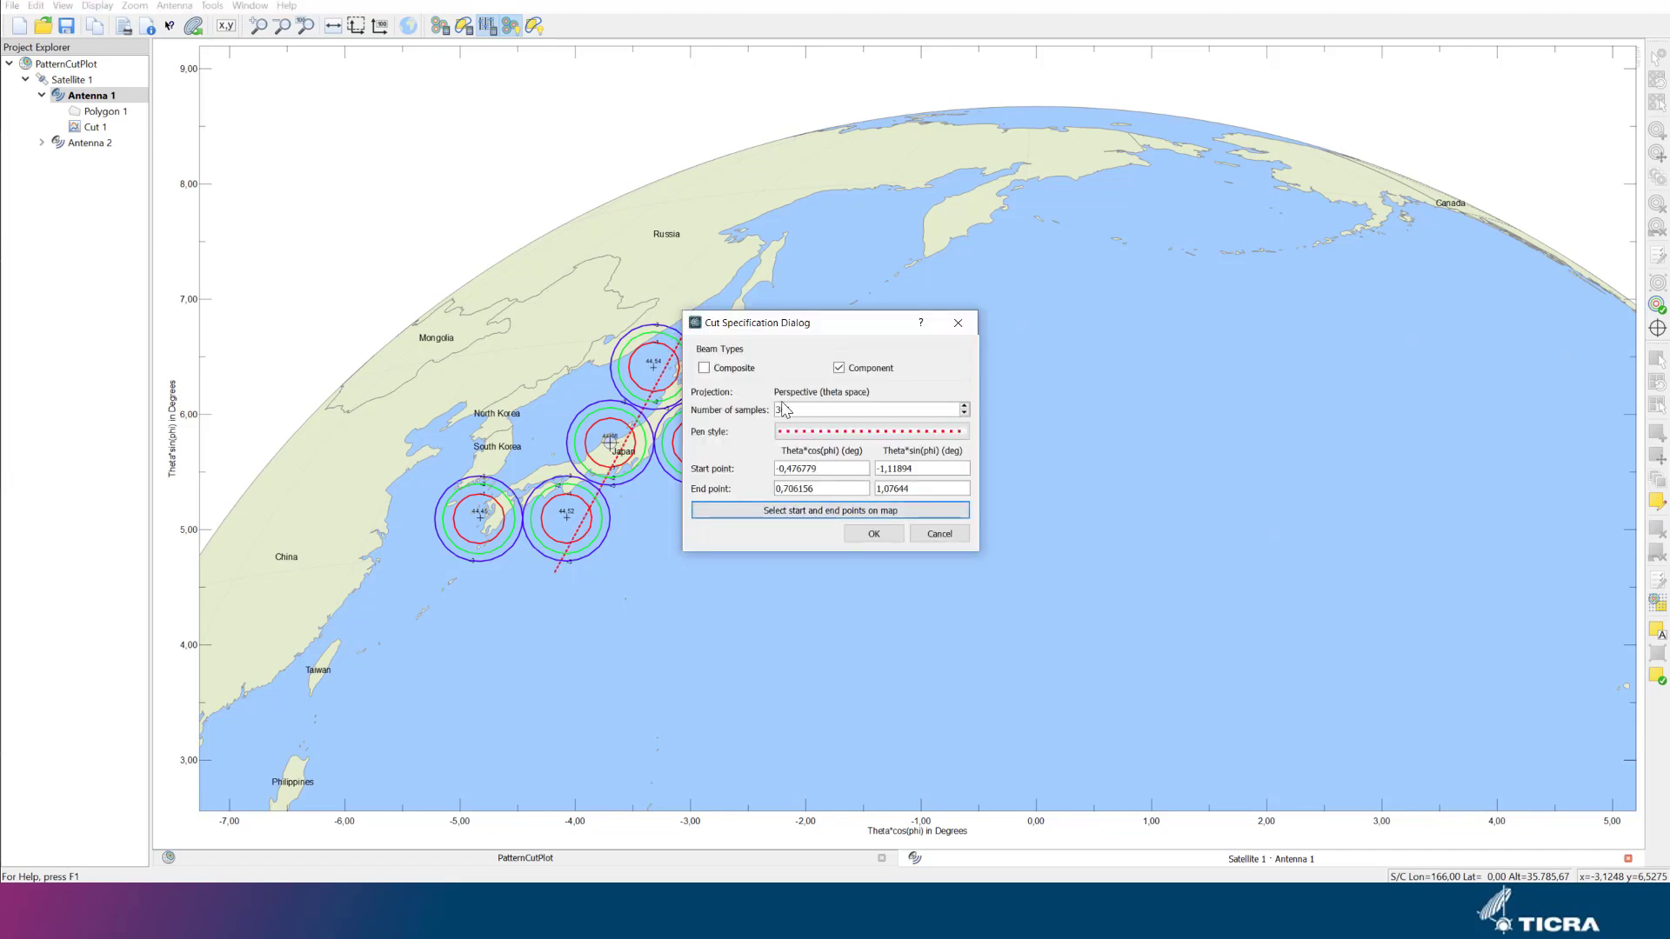
click(890, 533)
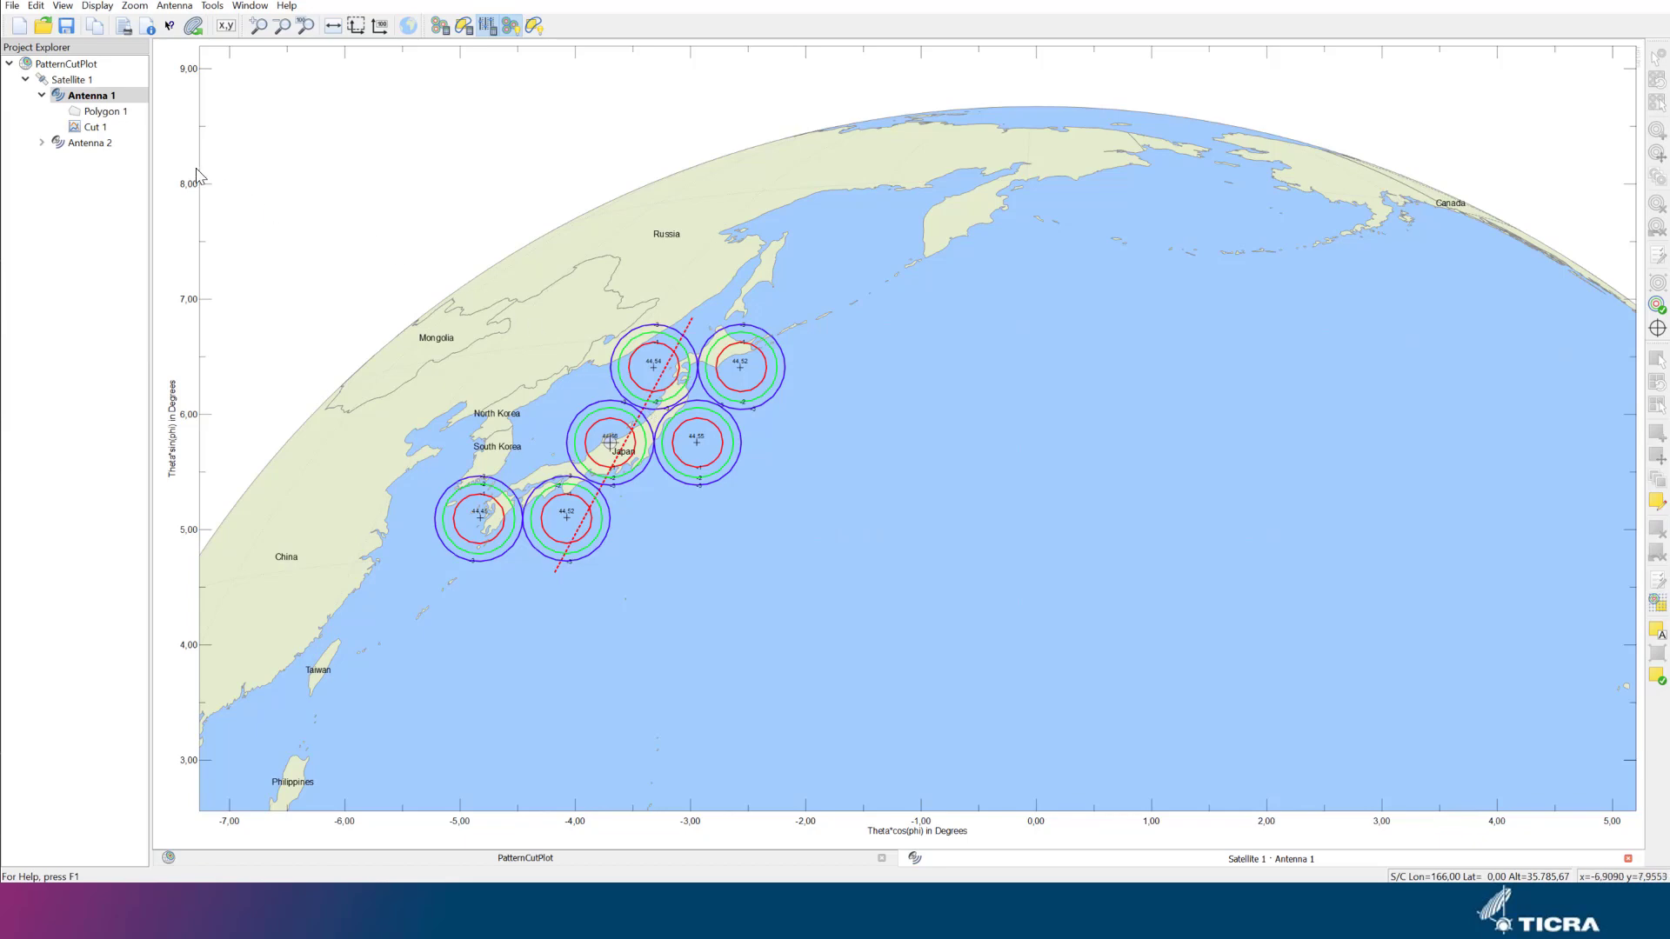
Open the Cut 1 gain plot and hide all curves except Component Beams 1, 2 and 3.
double_click(128, 131)
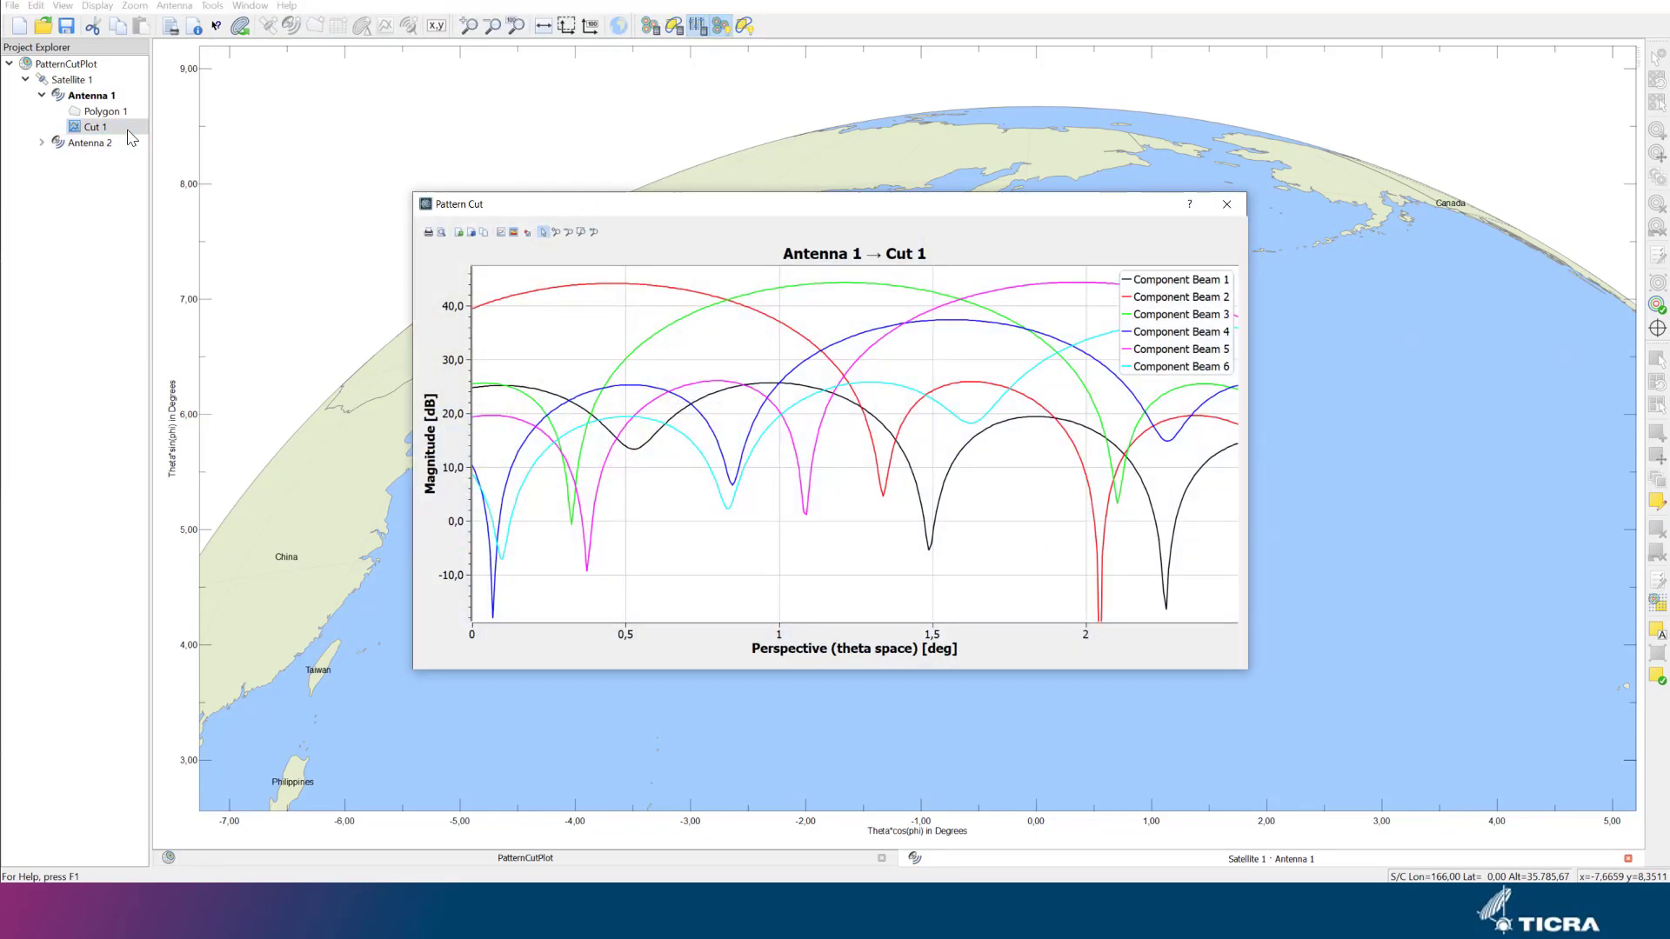
drag(653, 205, 1011, 166)
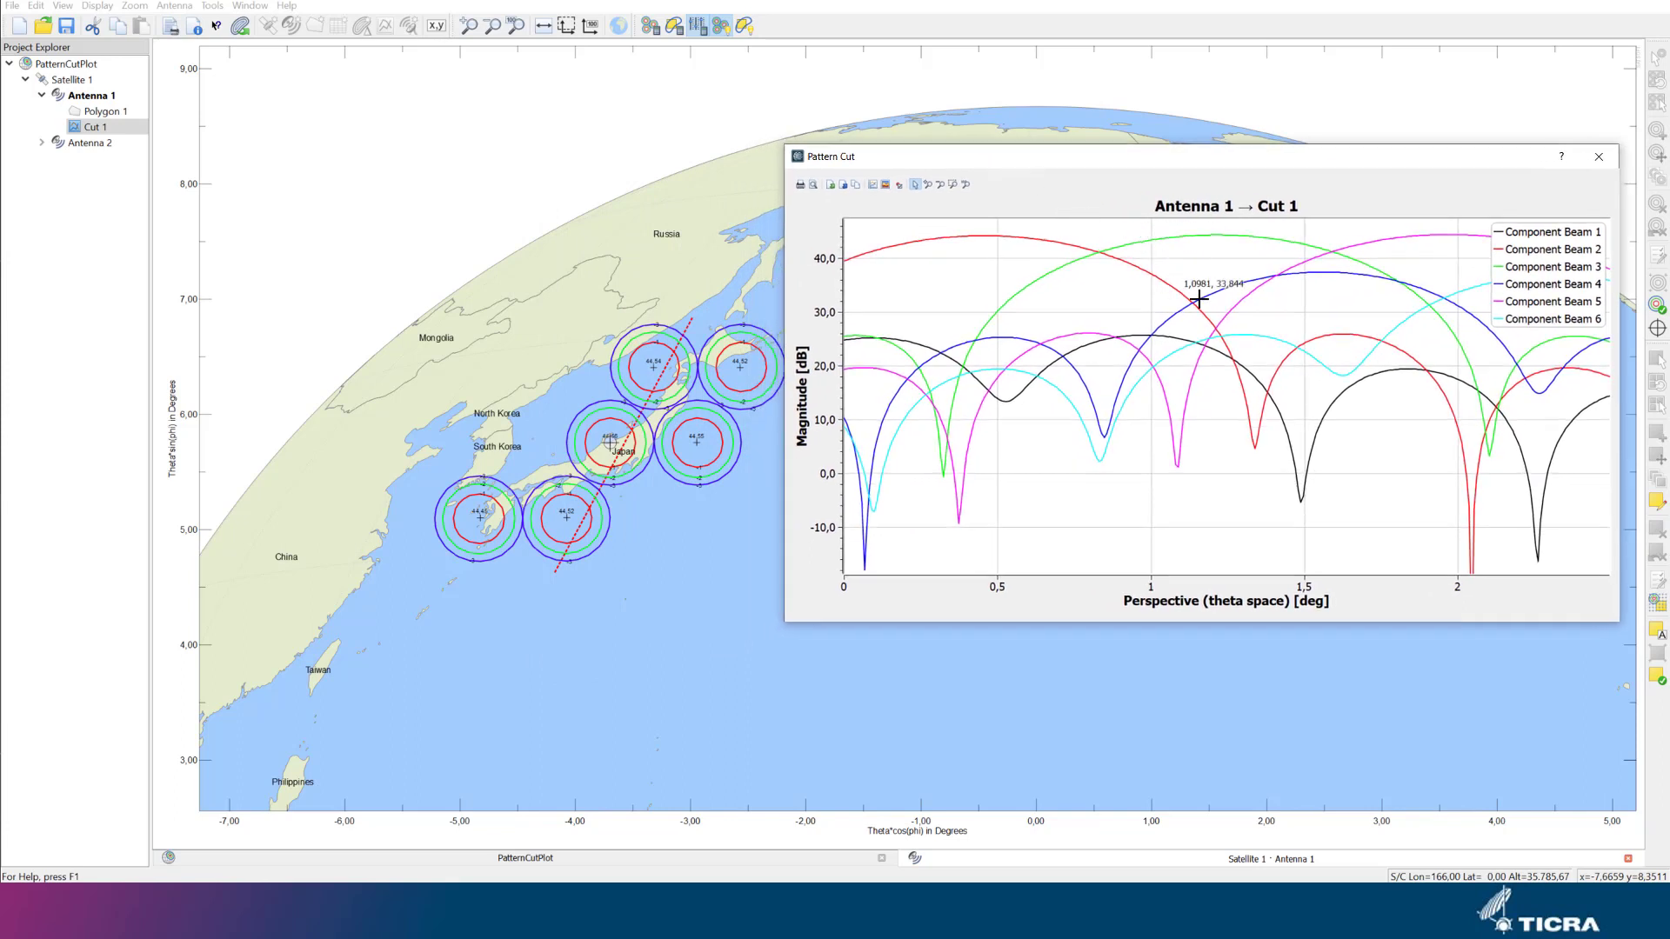
right_click(1106, 303)
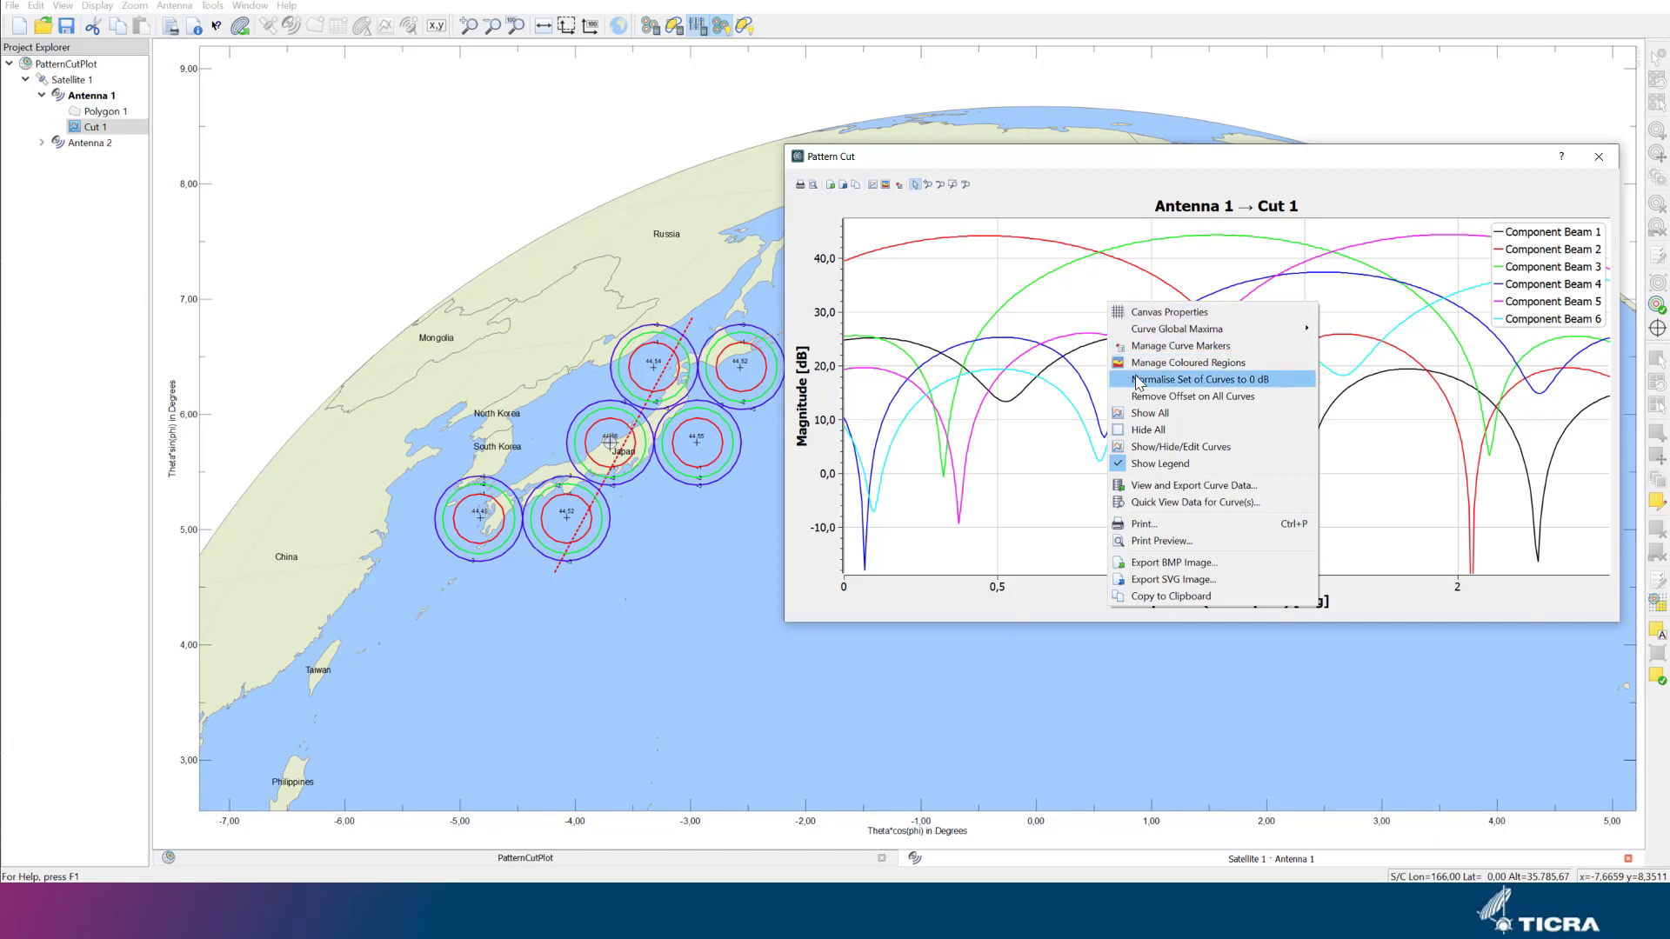
click(1151, 450)
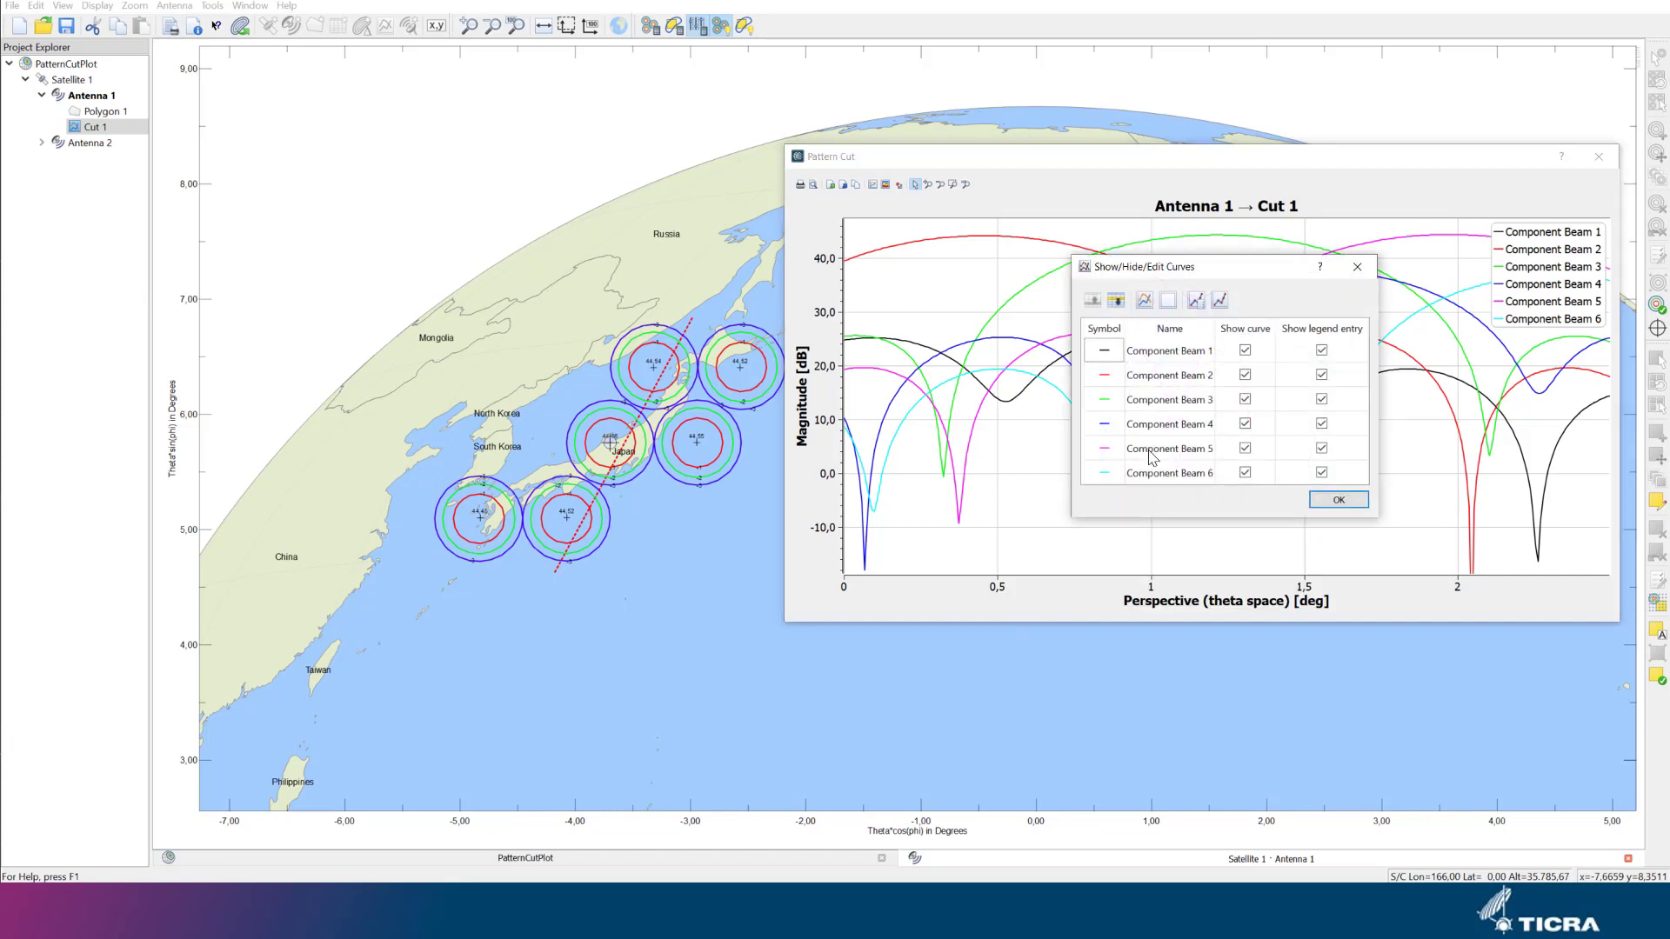
click(1168, 300)
click(1246, 351)
click(1245, 375)
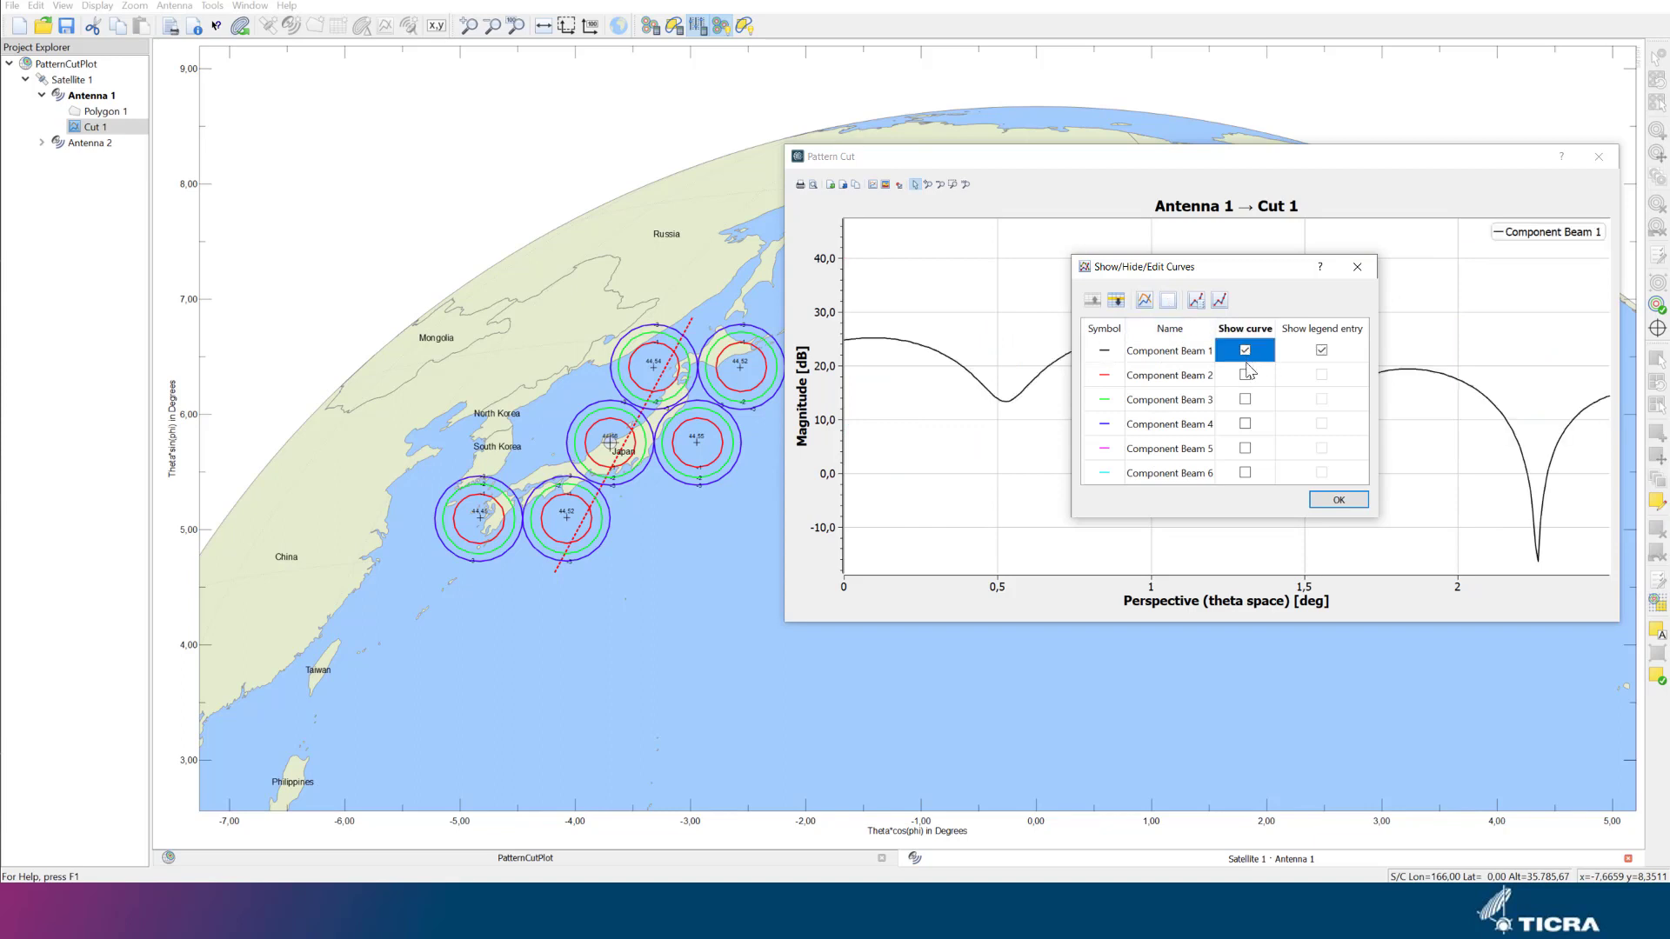
click(1246, 399)
Change the Component Beam 3 curve's line colour to light blue.
double_click(1188, 402)
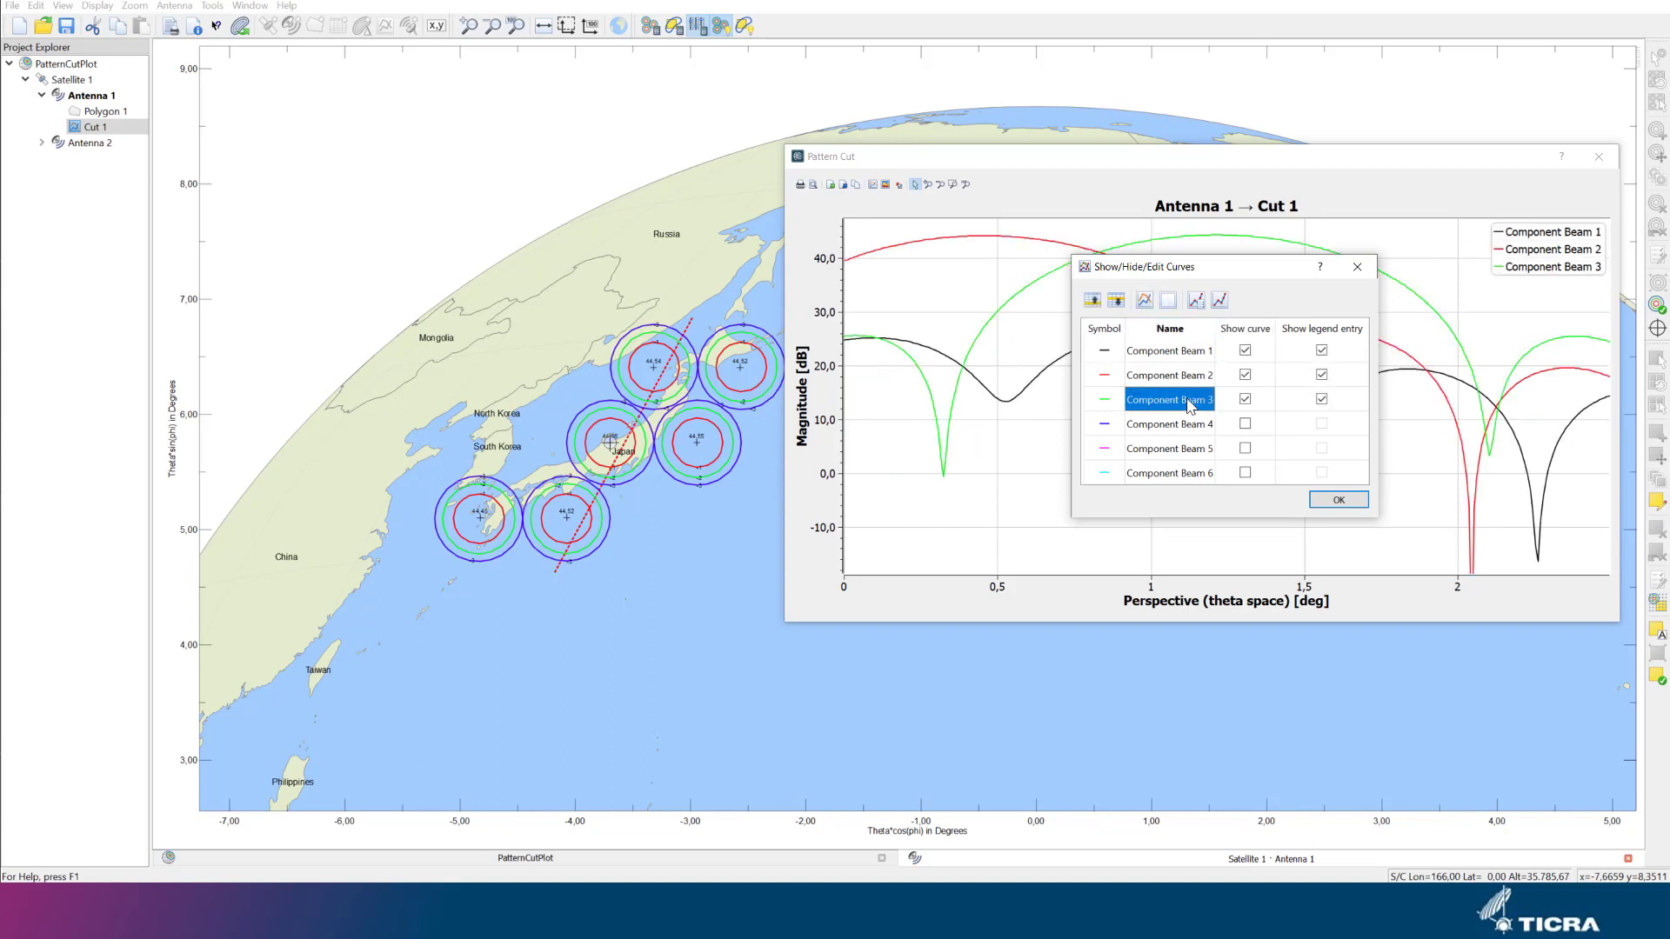
click(1223, 352)
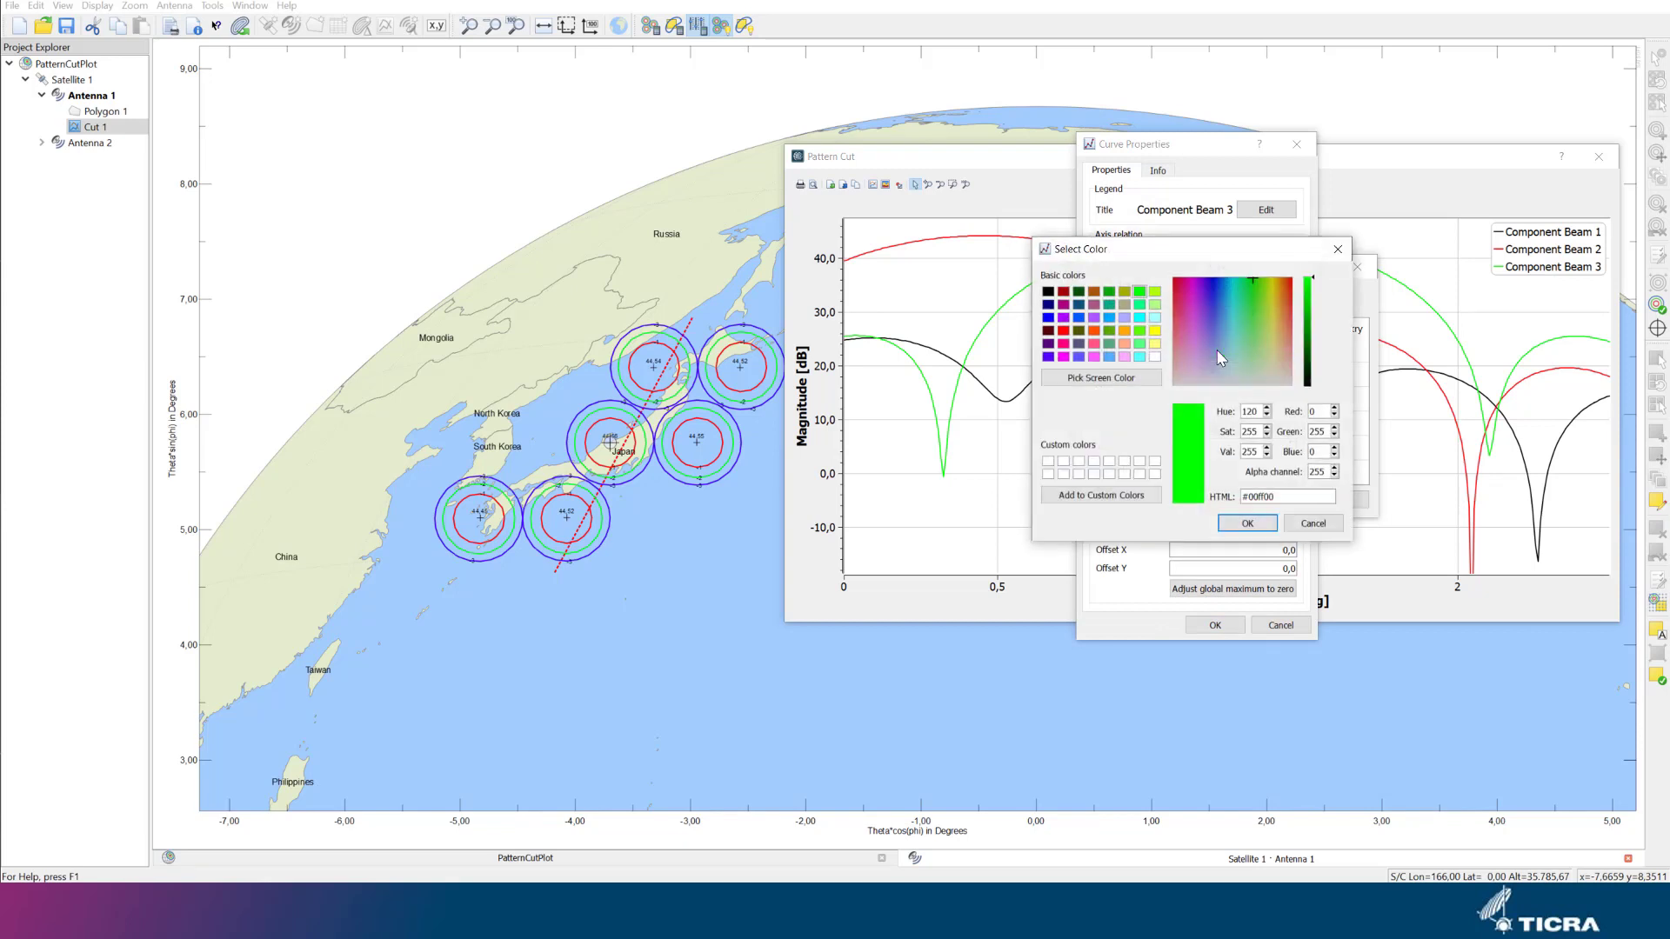
click(1110, 357)
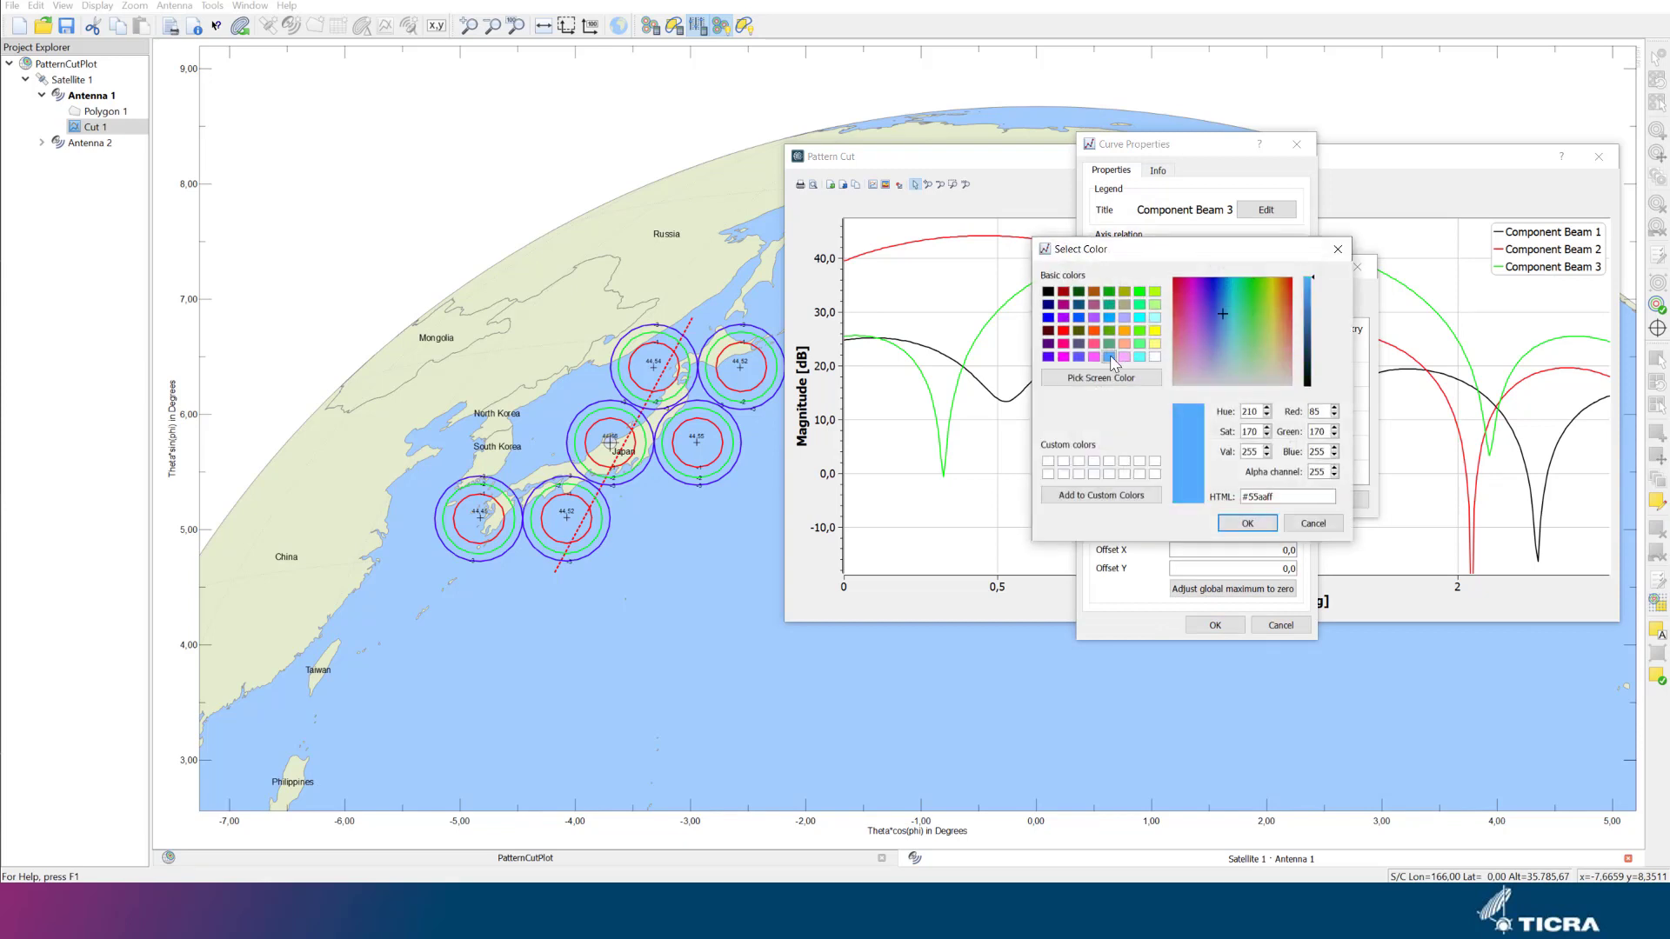
click(1248, 523)
click(1216, 625)
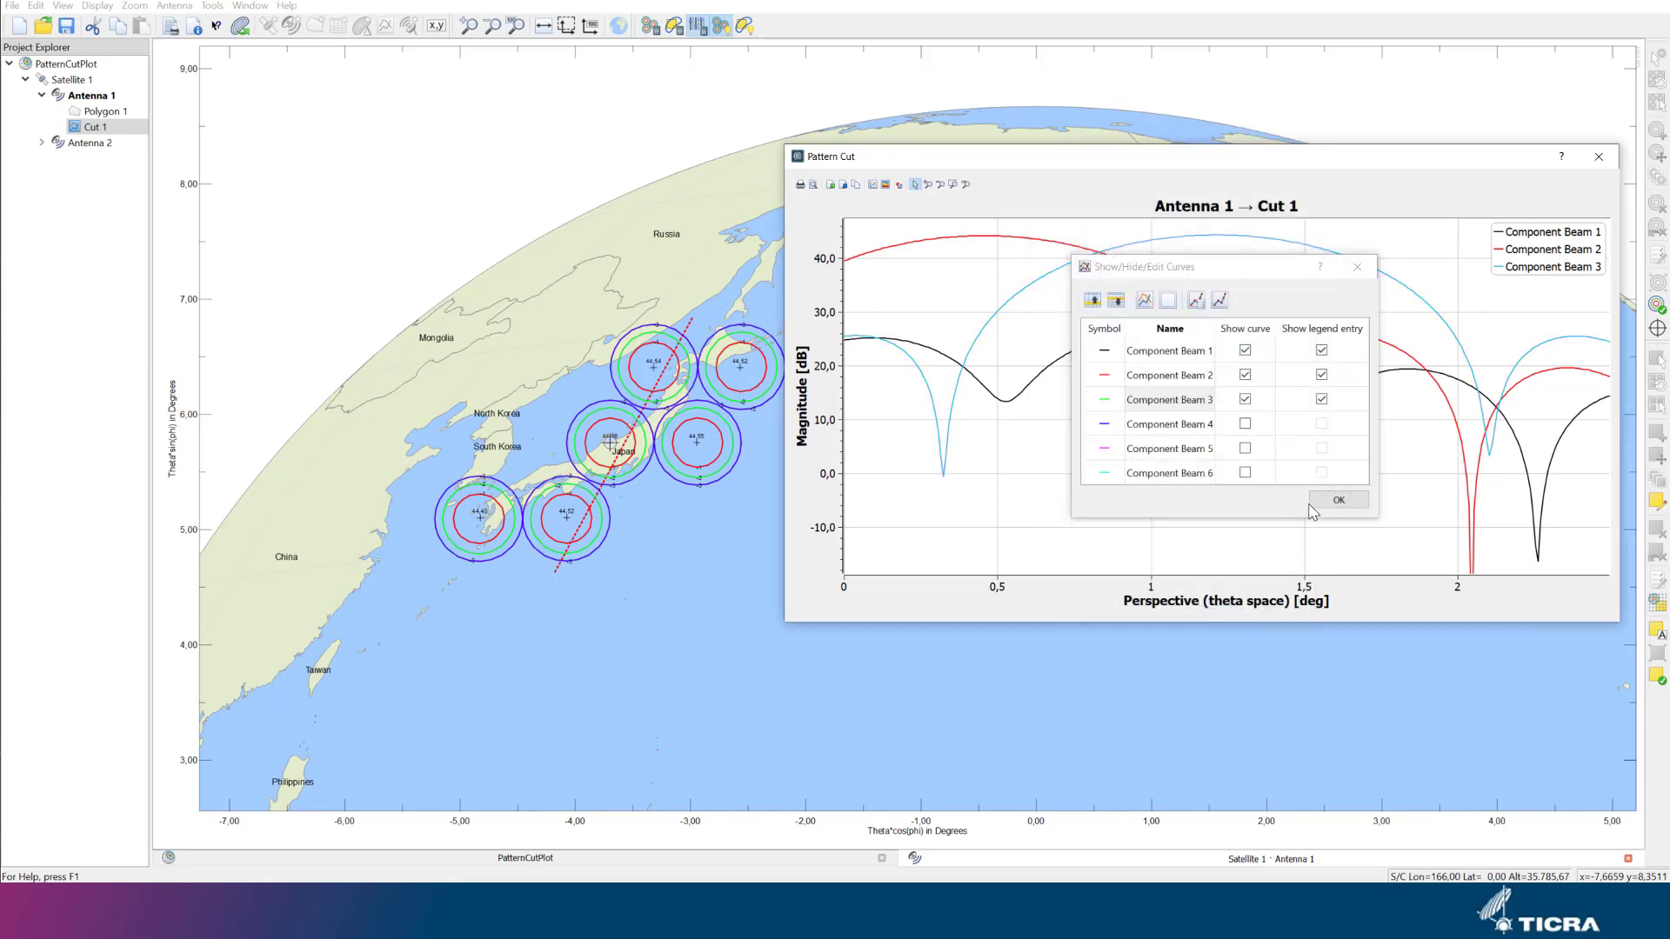
click(1339, 500)
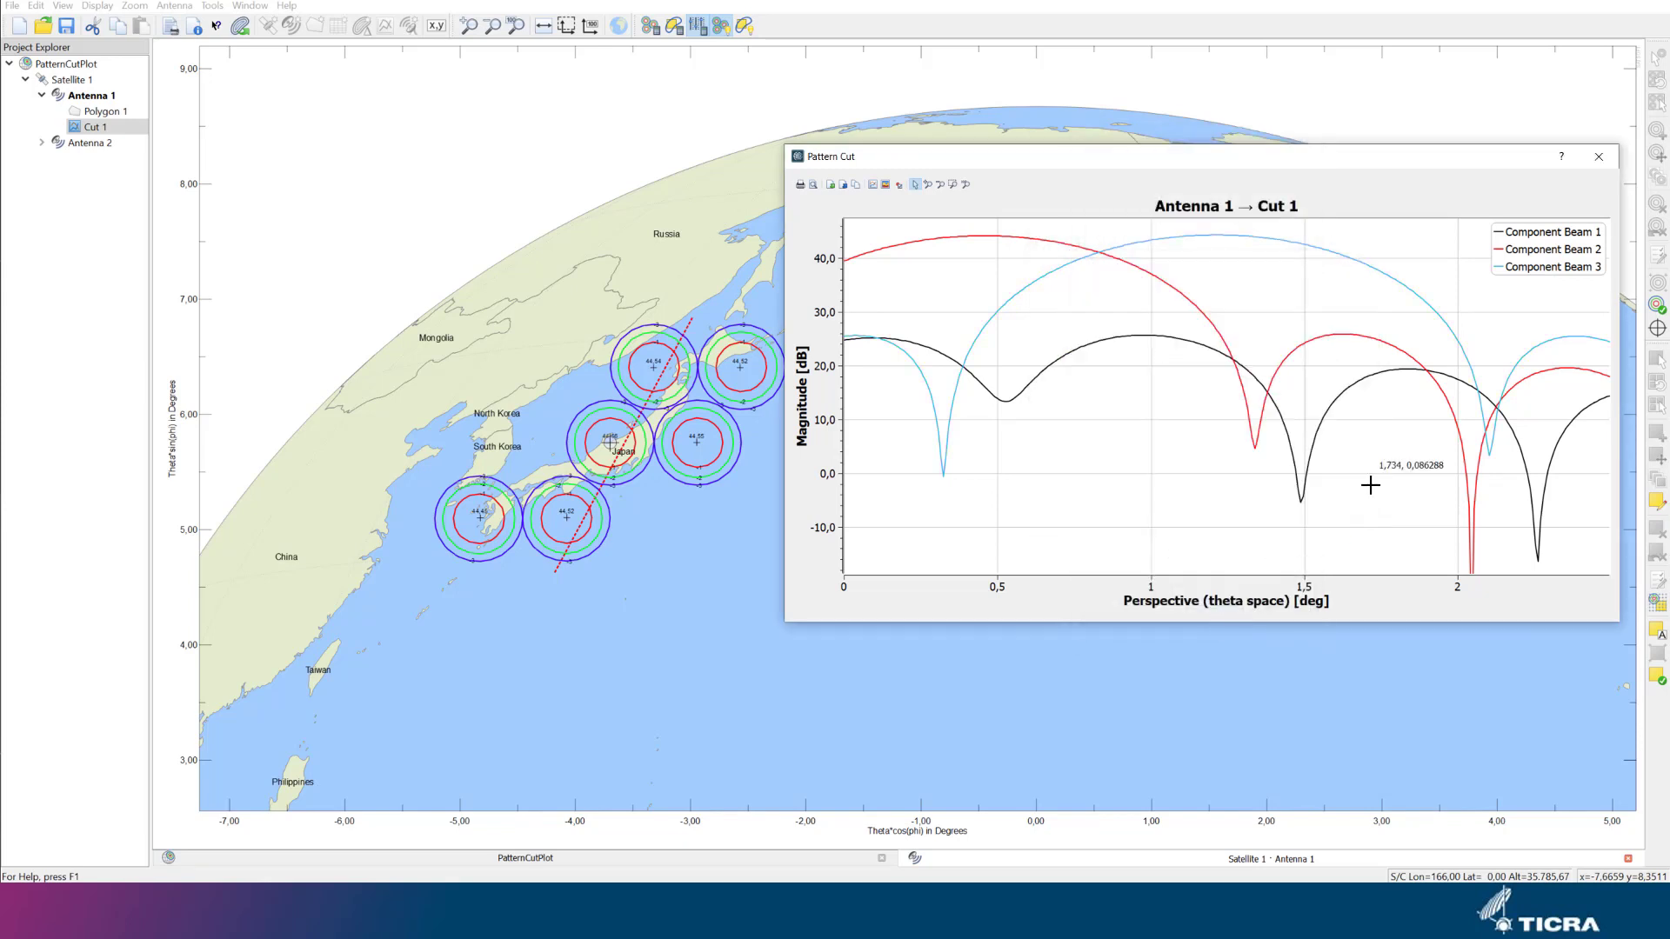
Preview the Cut 1 curve data as text without exporting, then close the plot window.
right_click(1262, 304)
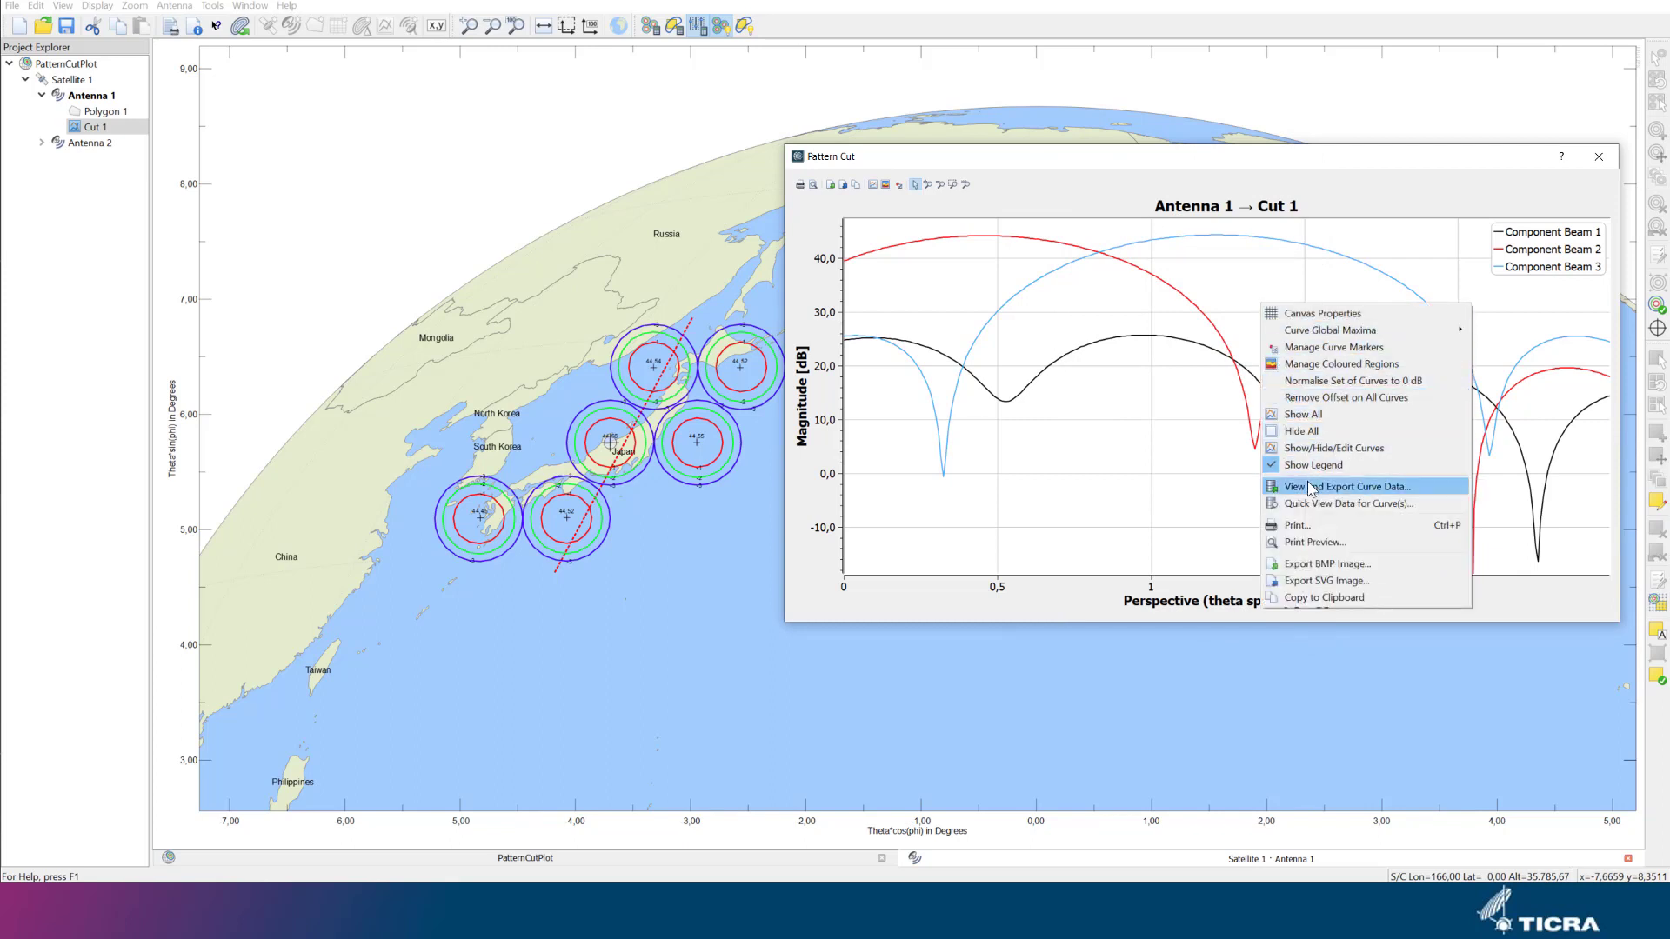
click(1311, 488)
click(1235, 492)
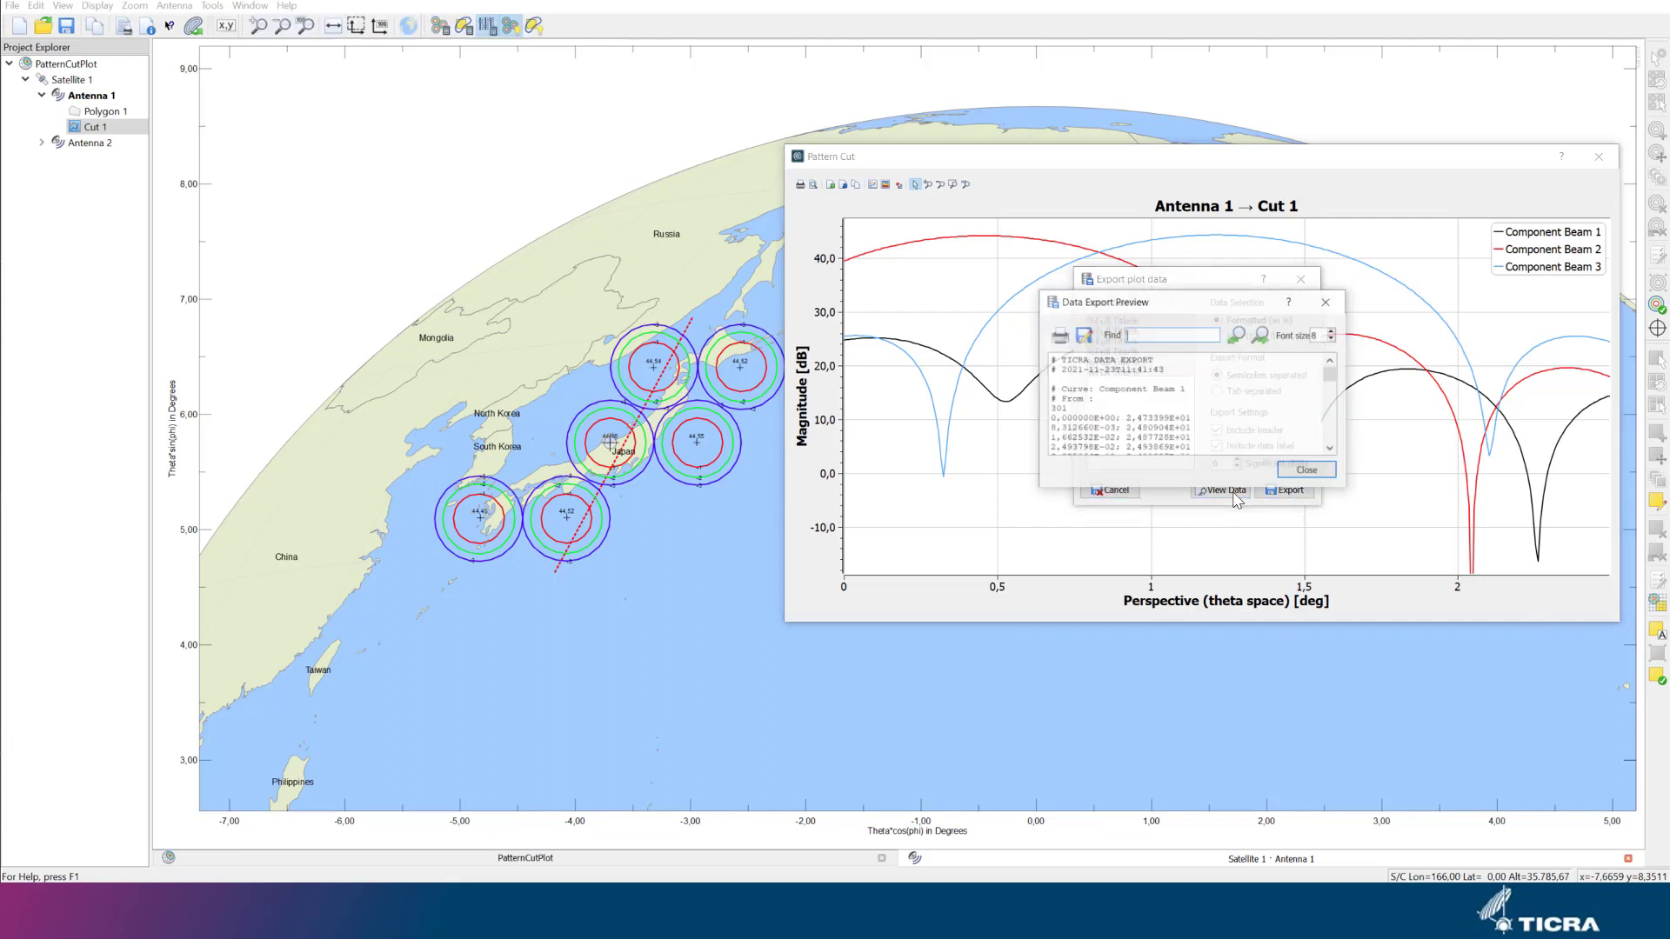
click(1331, 448)
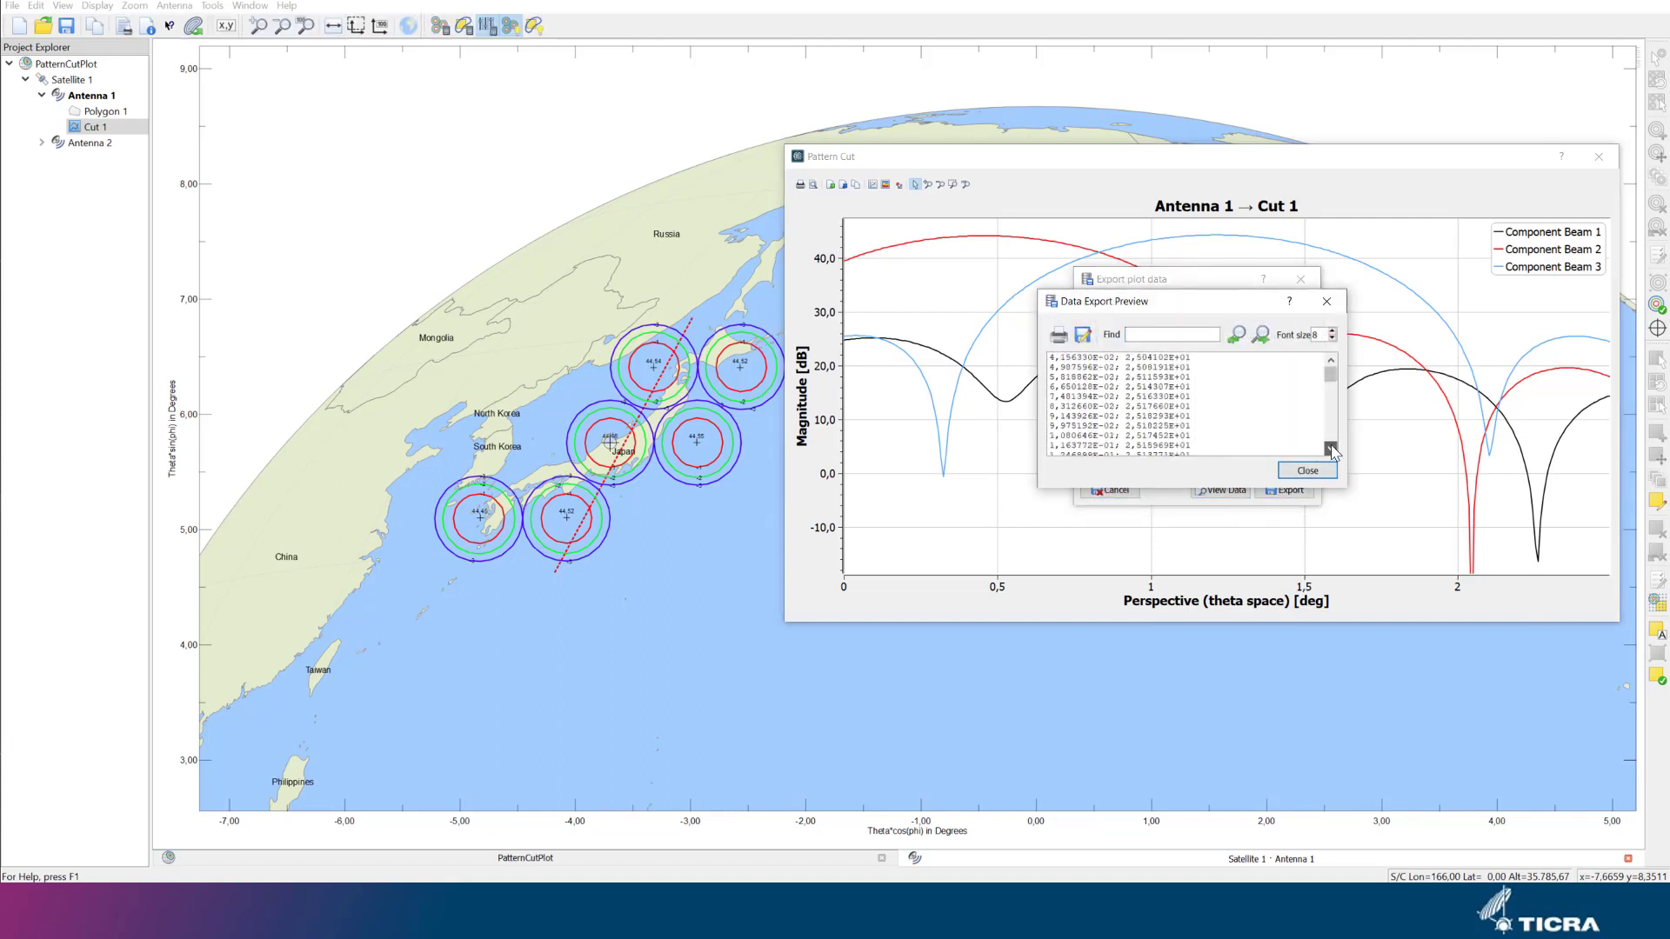
click(1319, 474)
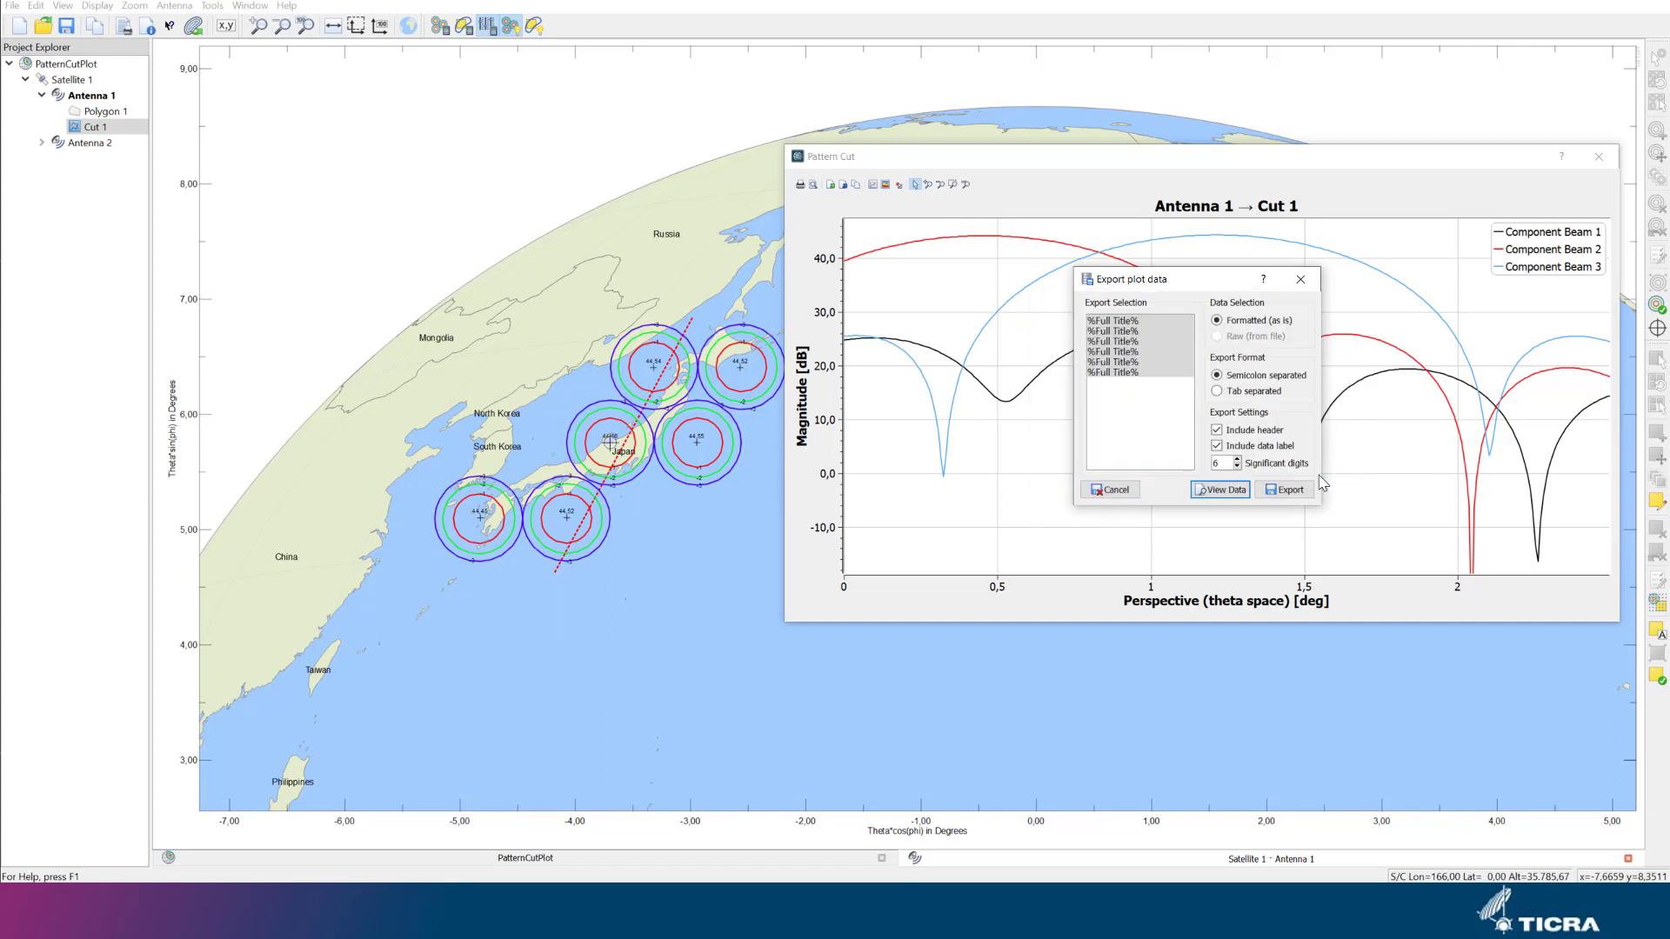
click(1129, 492)
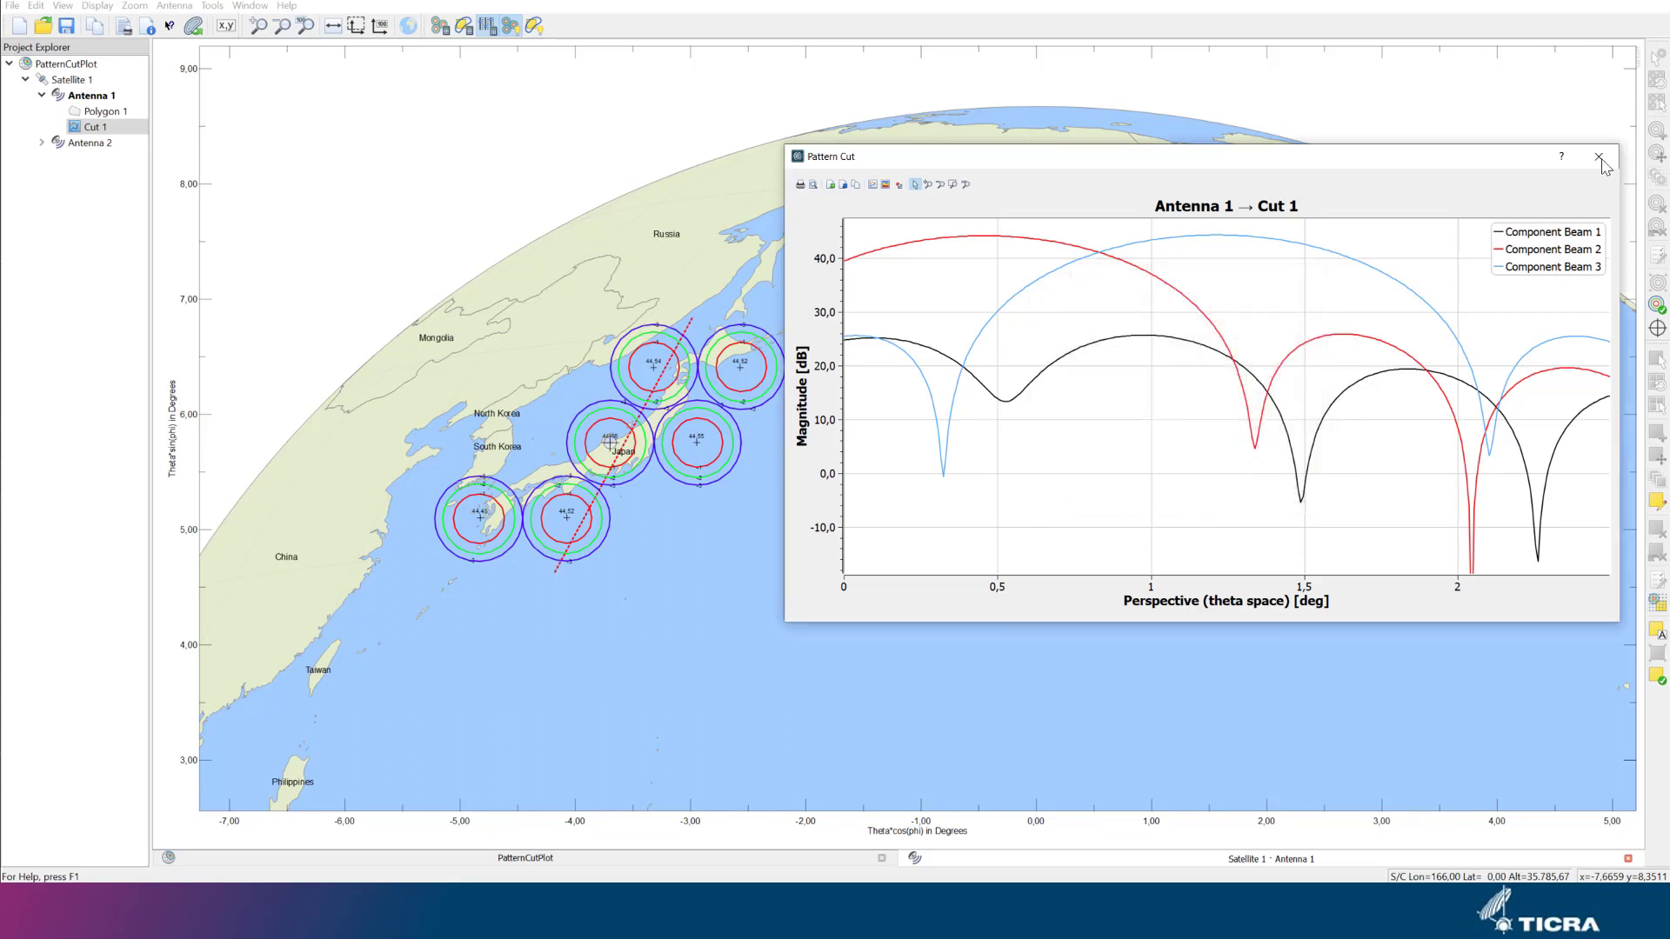
click(1598, 157)
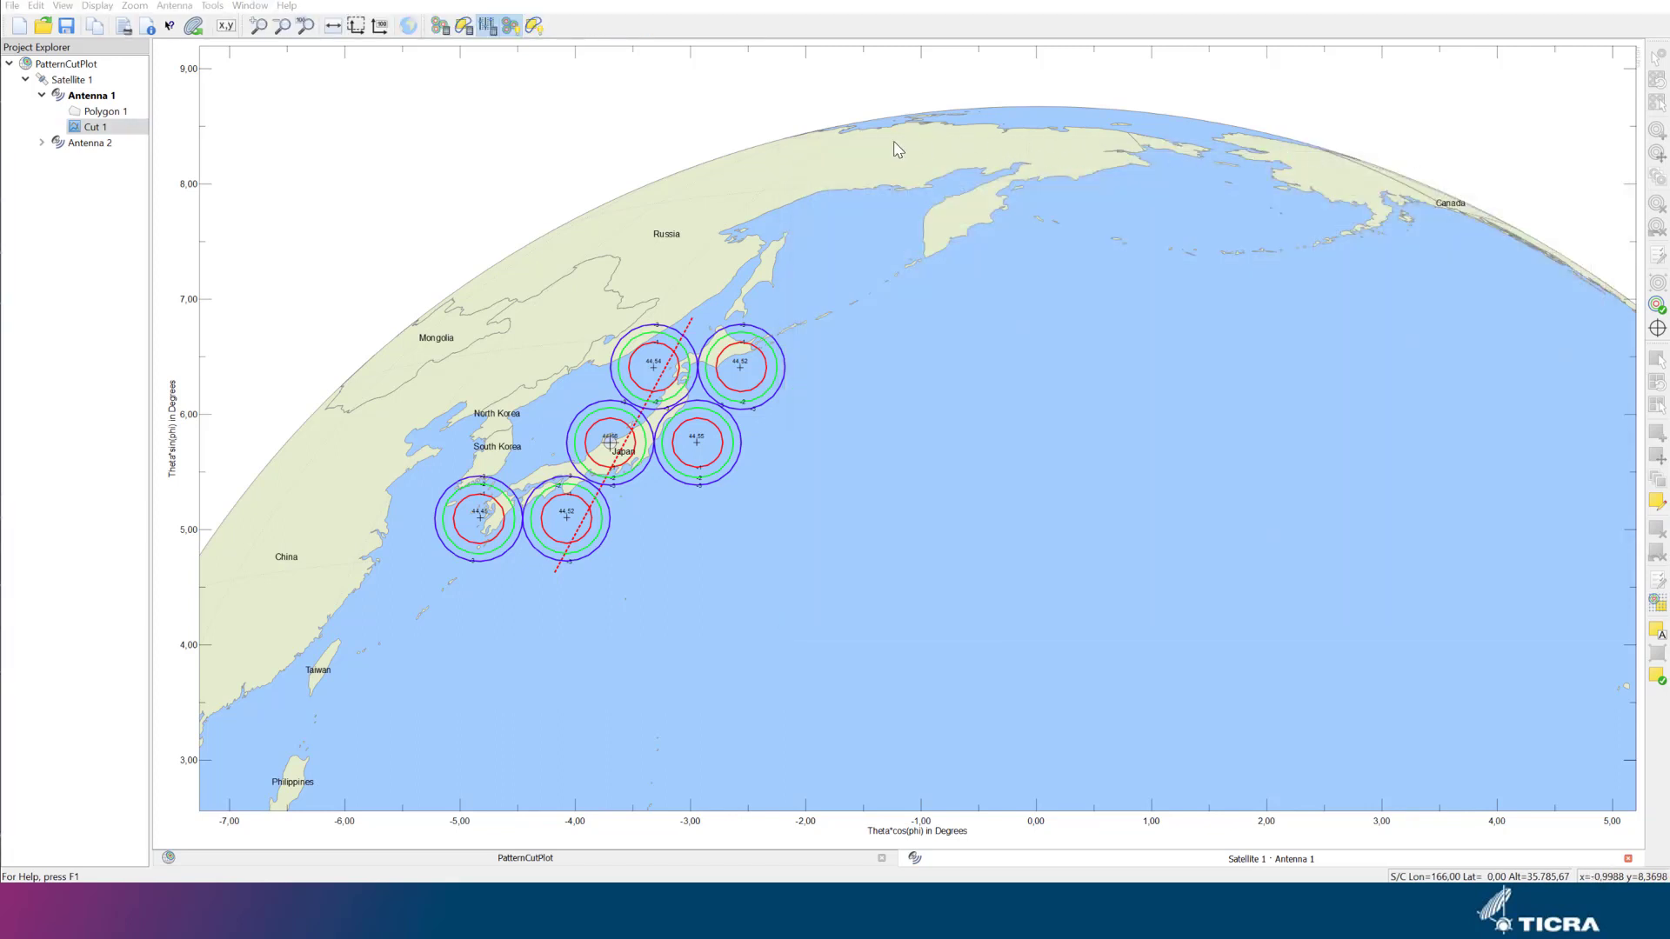
Switch the map to composite beam contours and duplicate Cut 1 under Antenna 1 as Cut 2.
click(533, 26)
click(534, 26)
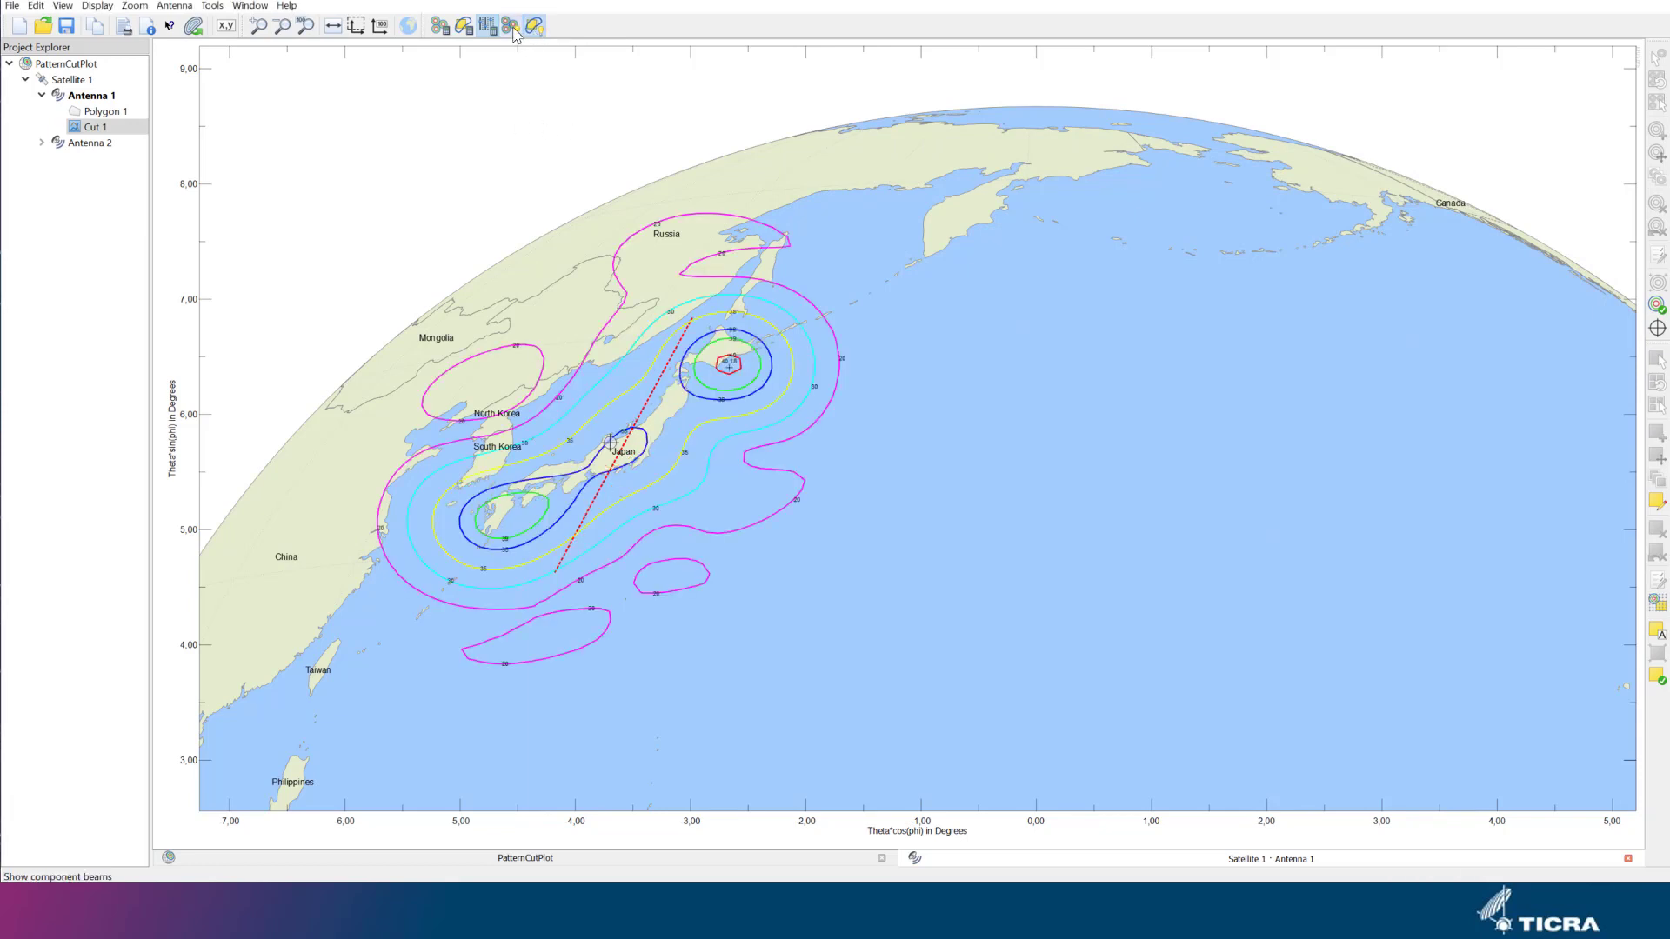
click(92, 128)
drag(92, 128, 91, 96)
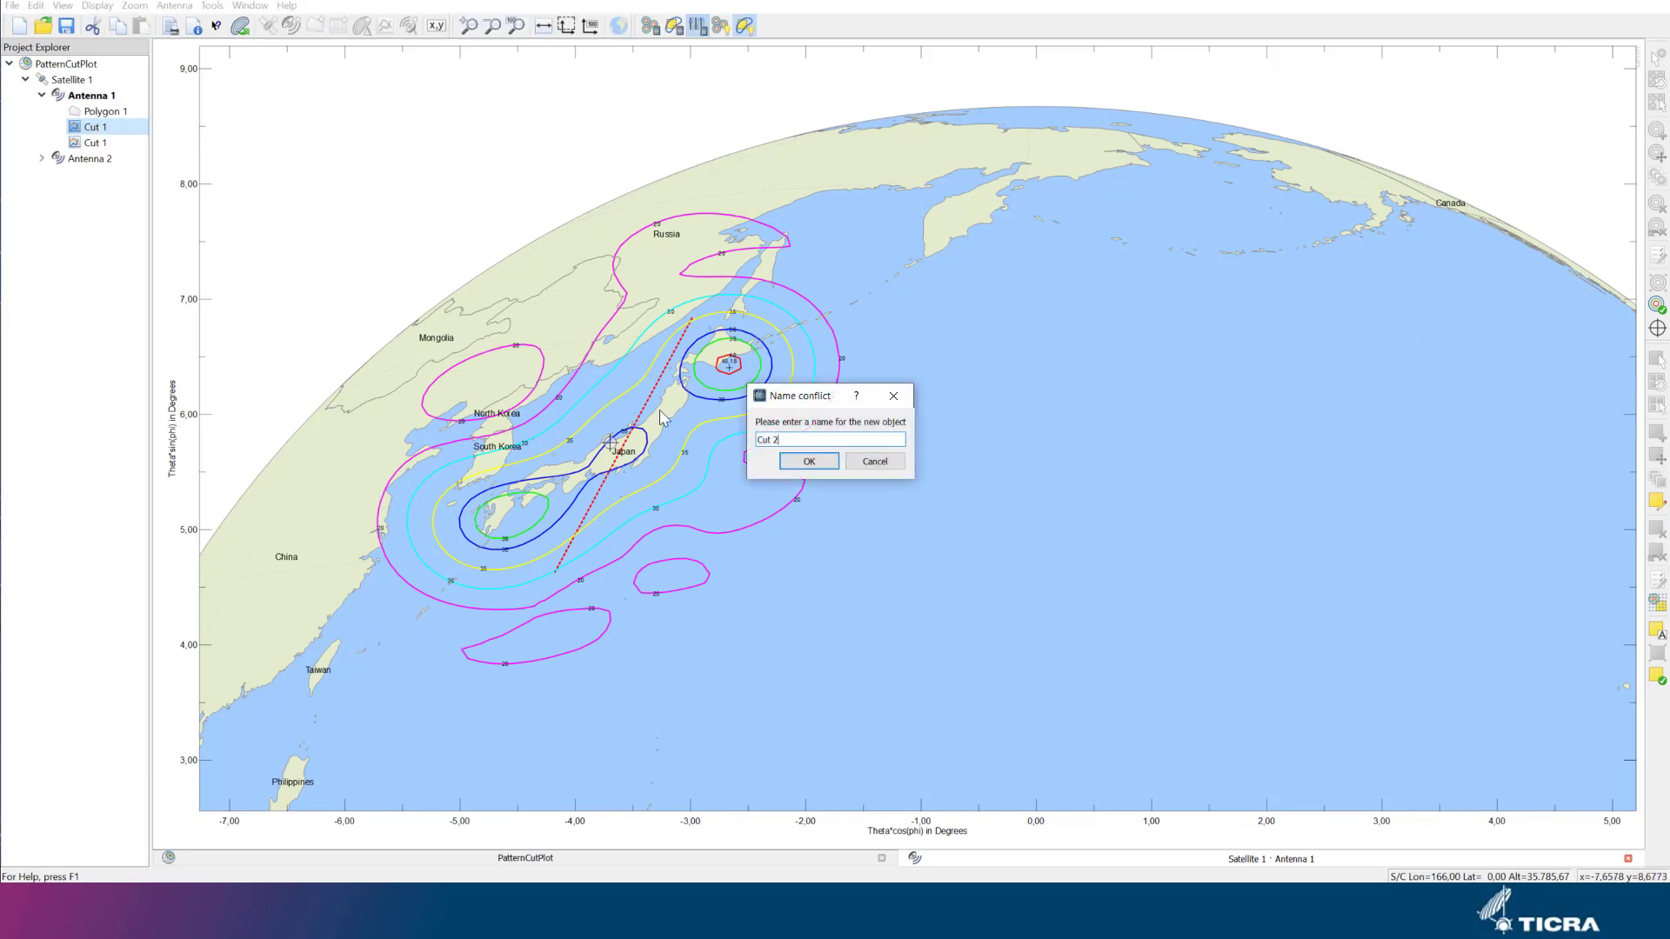
click(798, 465)
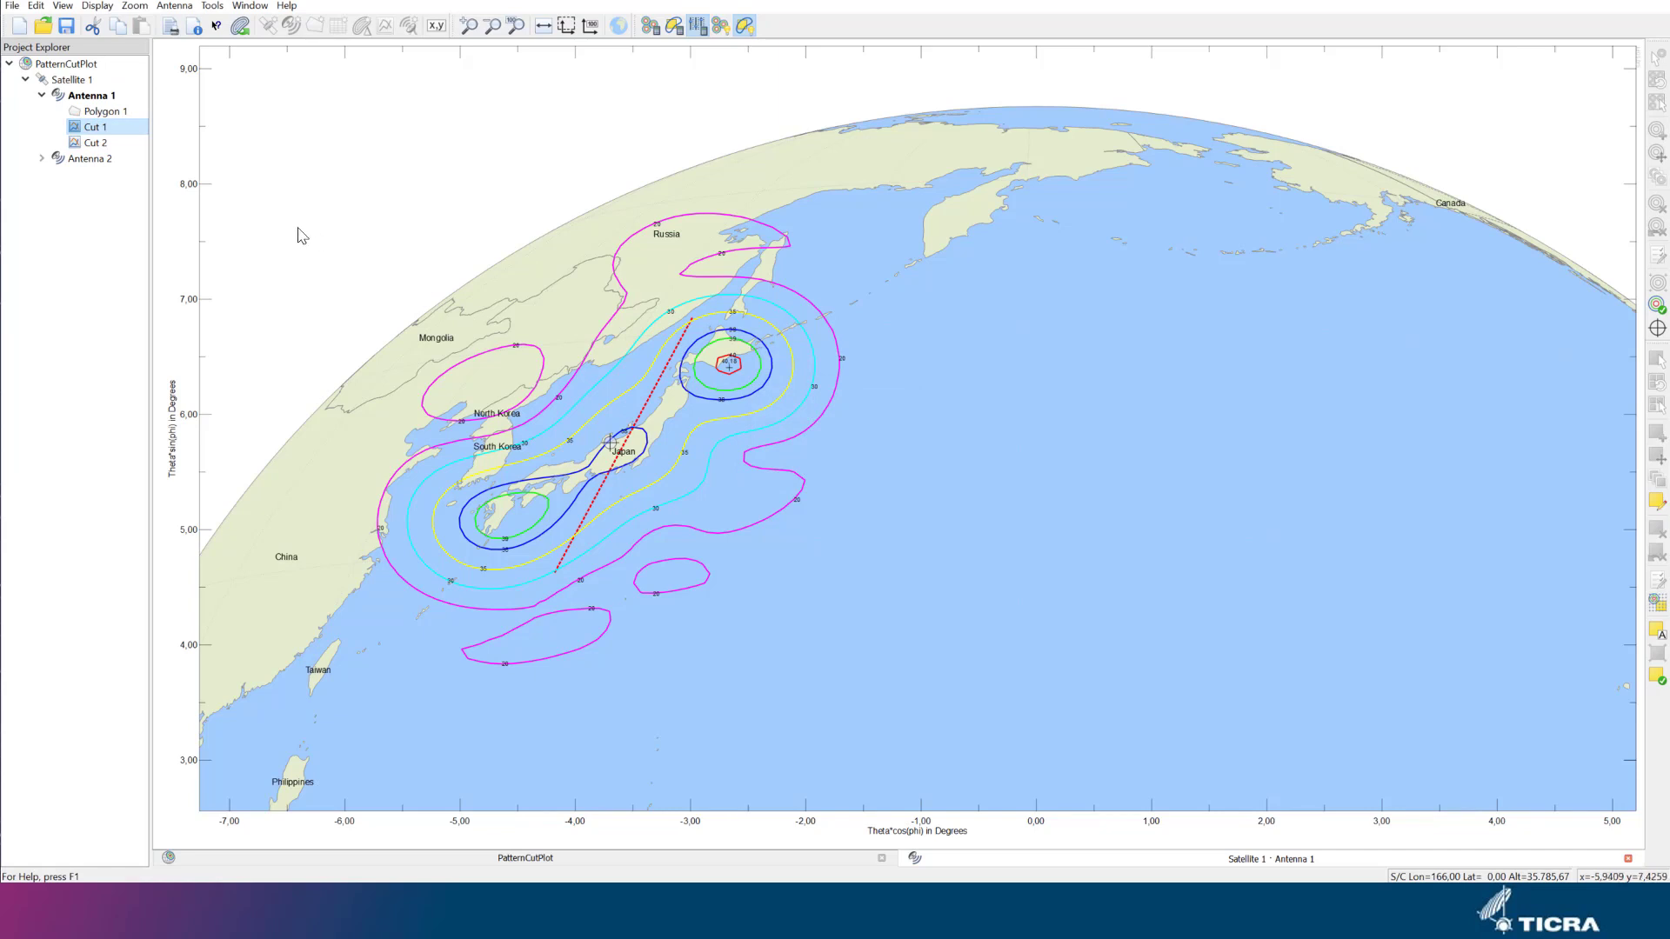
click(134, 146)
Redraw Cut 2 from the southwestern beam to the northeastern main beam.
right_click(135, 148)
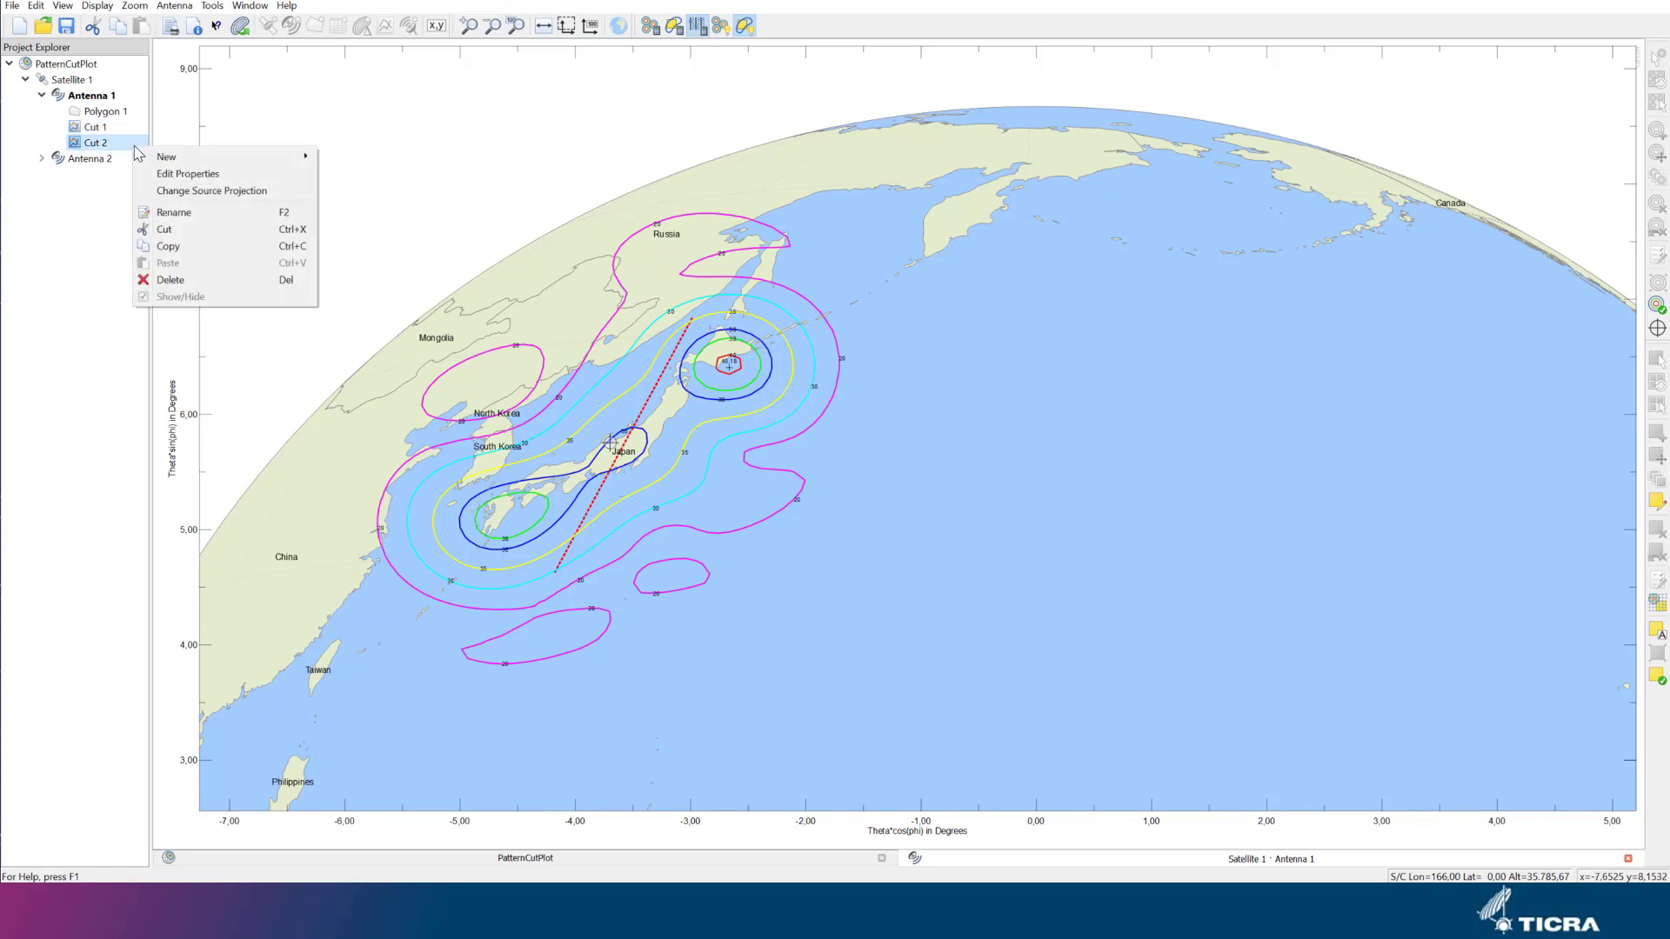
click(182, 168)
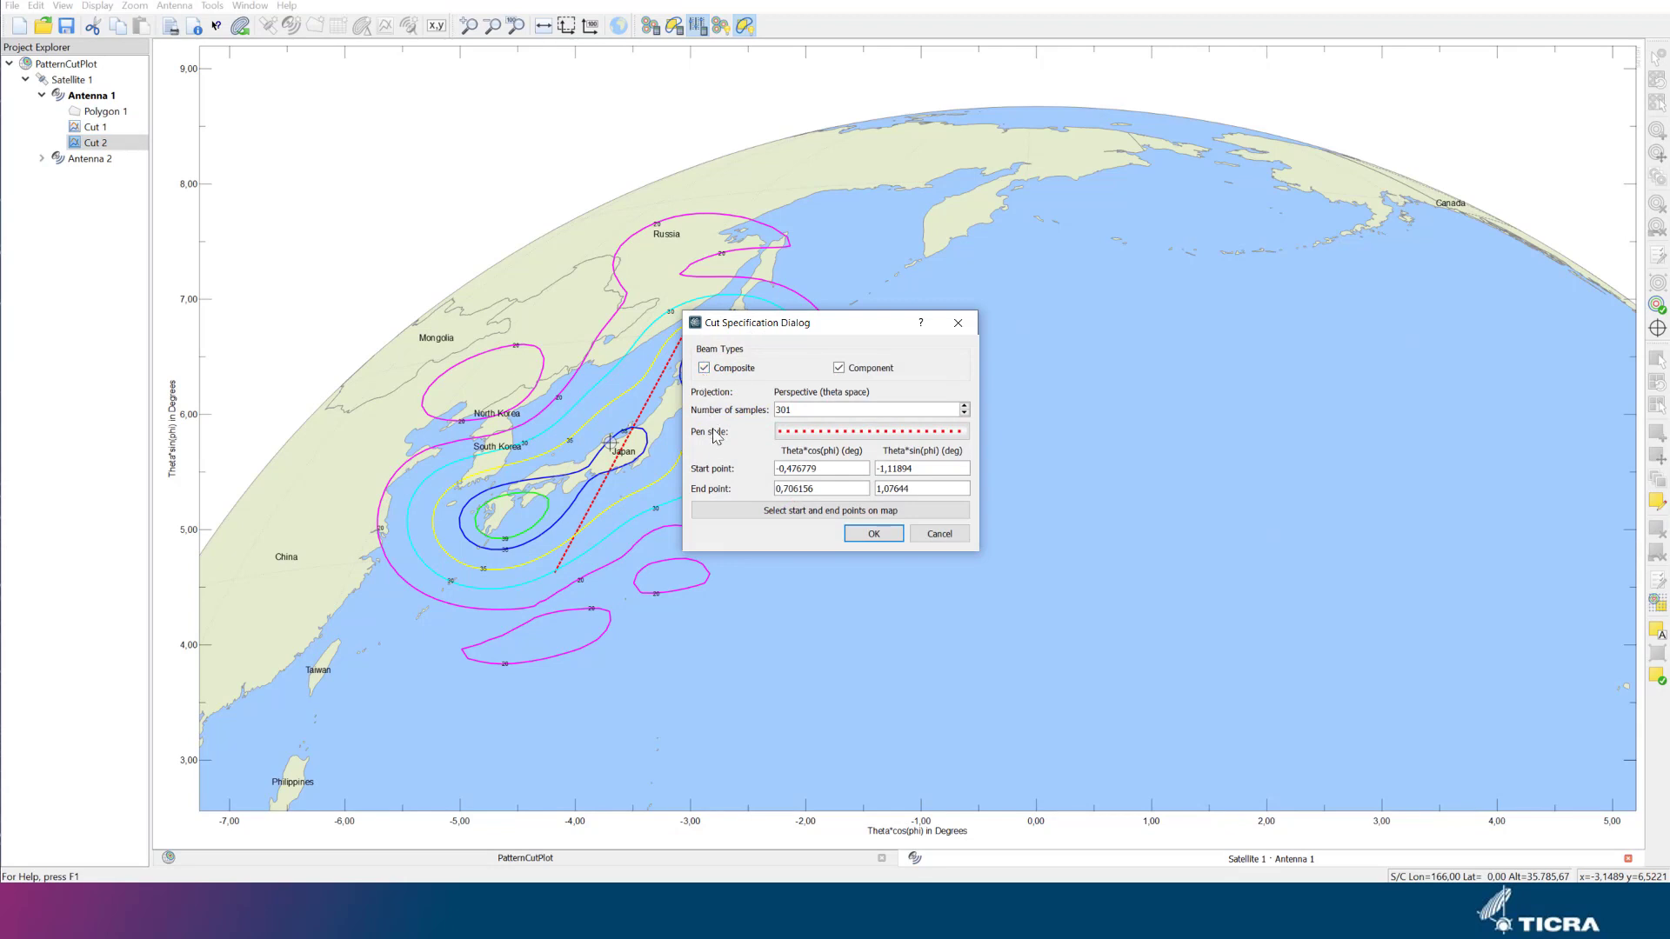
click(735, 513)
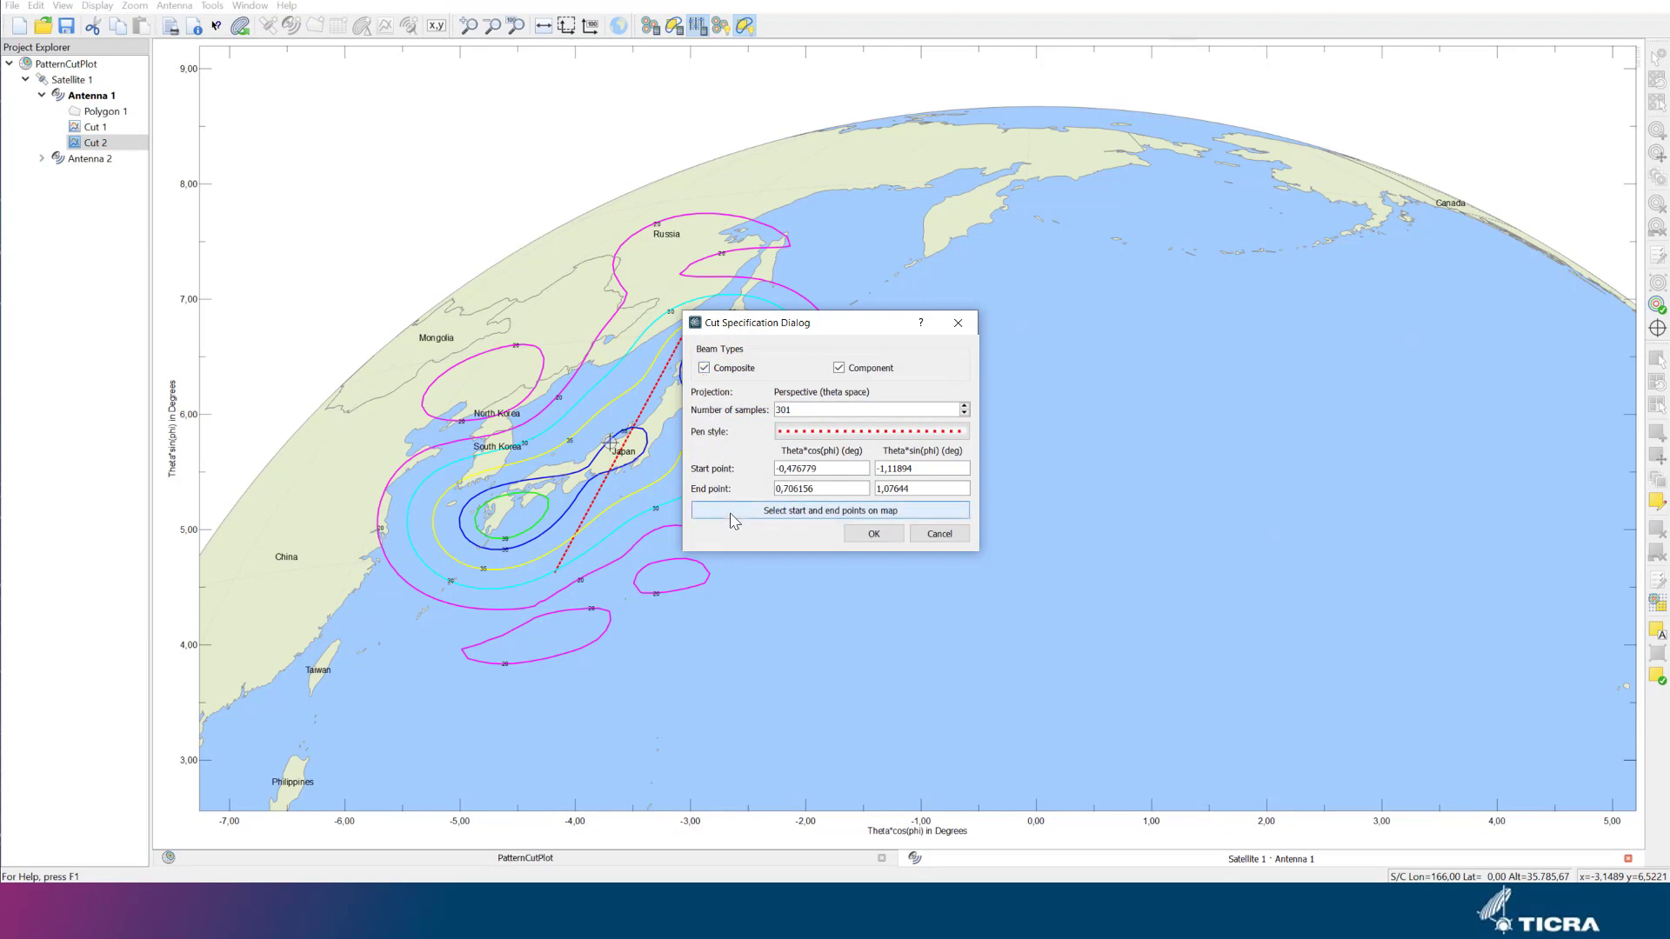
click(460, 552)
click(733, 351)
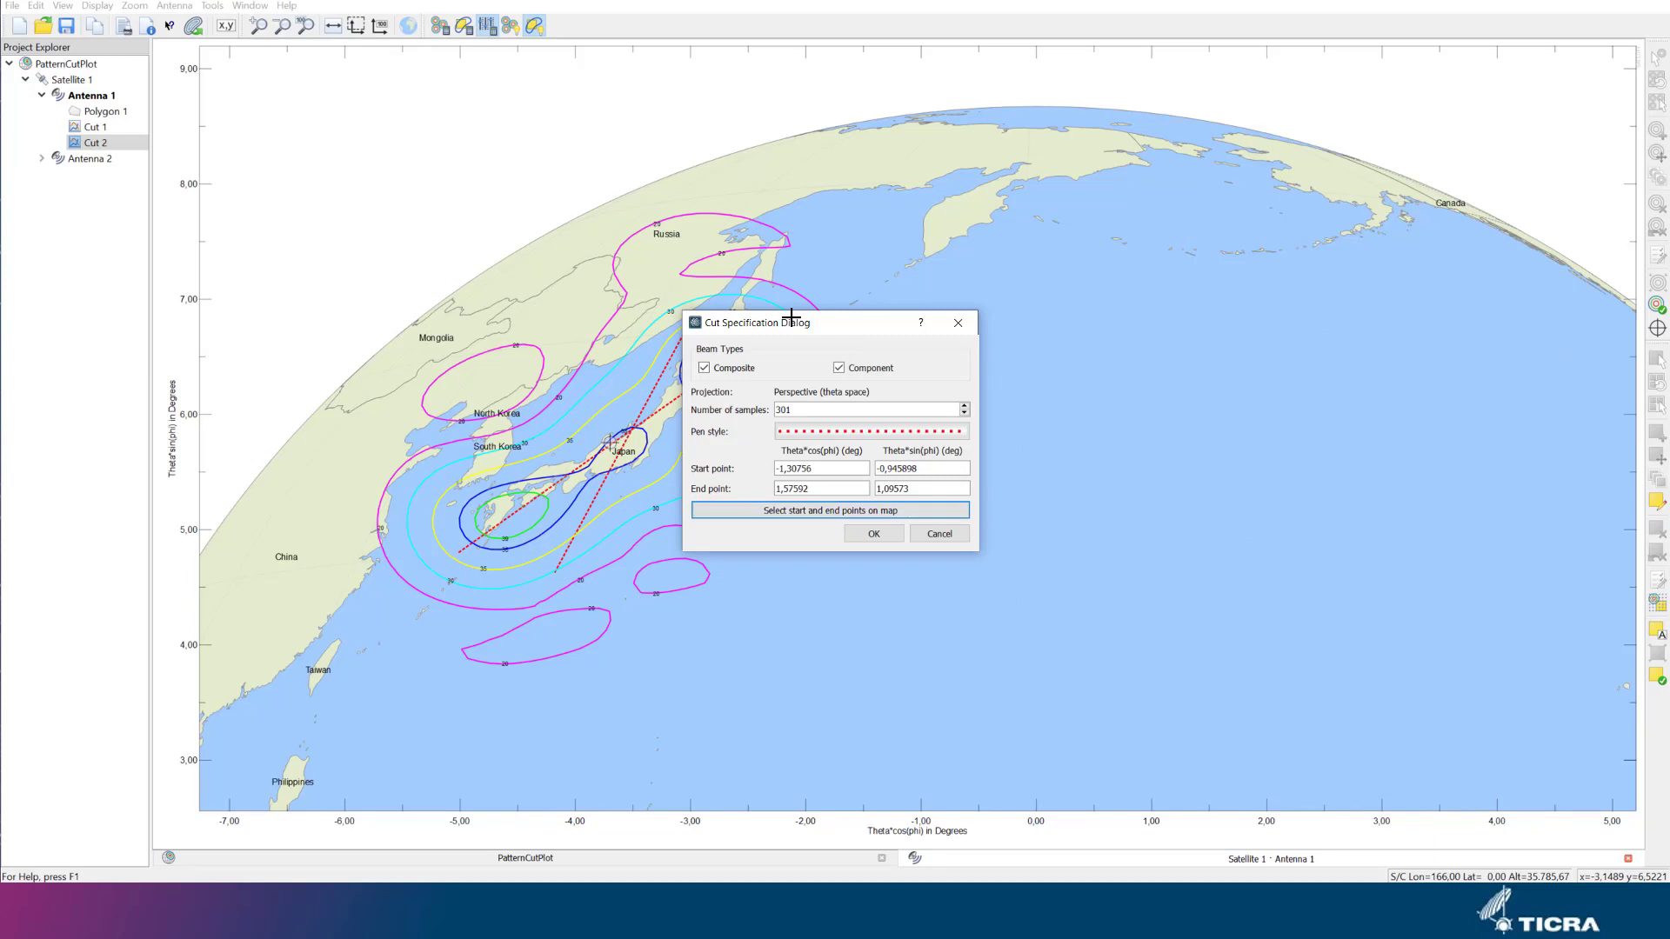
click(855, 536)
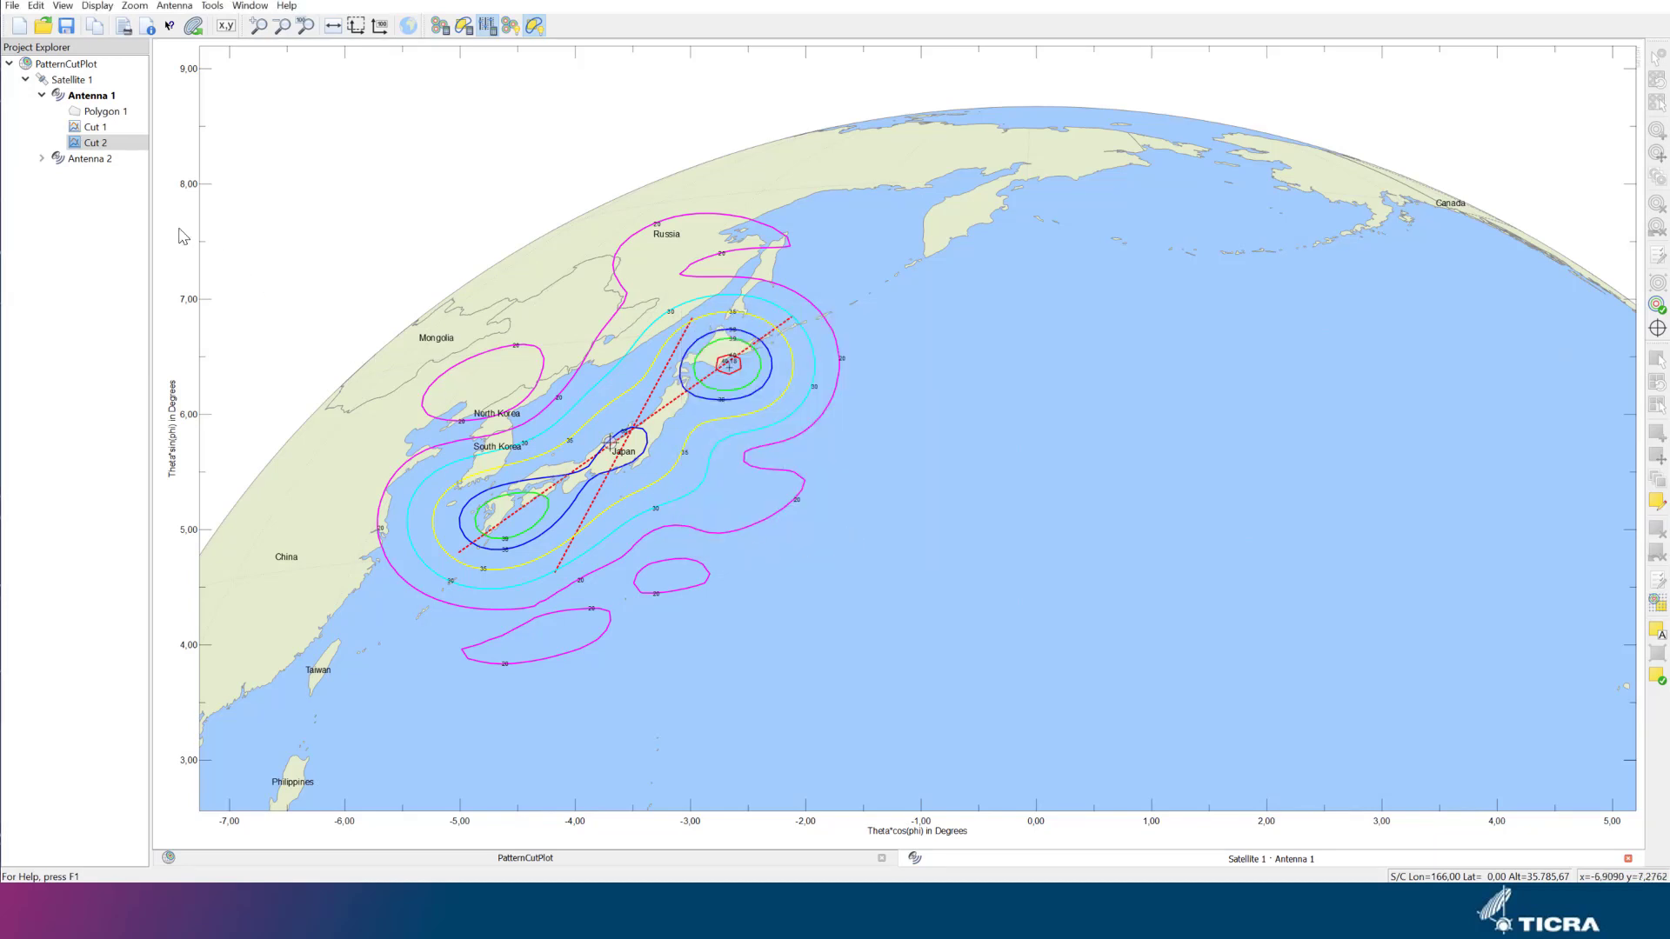
View the gain plot along Cut 2, then close it.
double_click(132, 148)
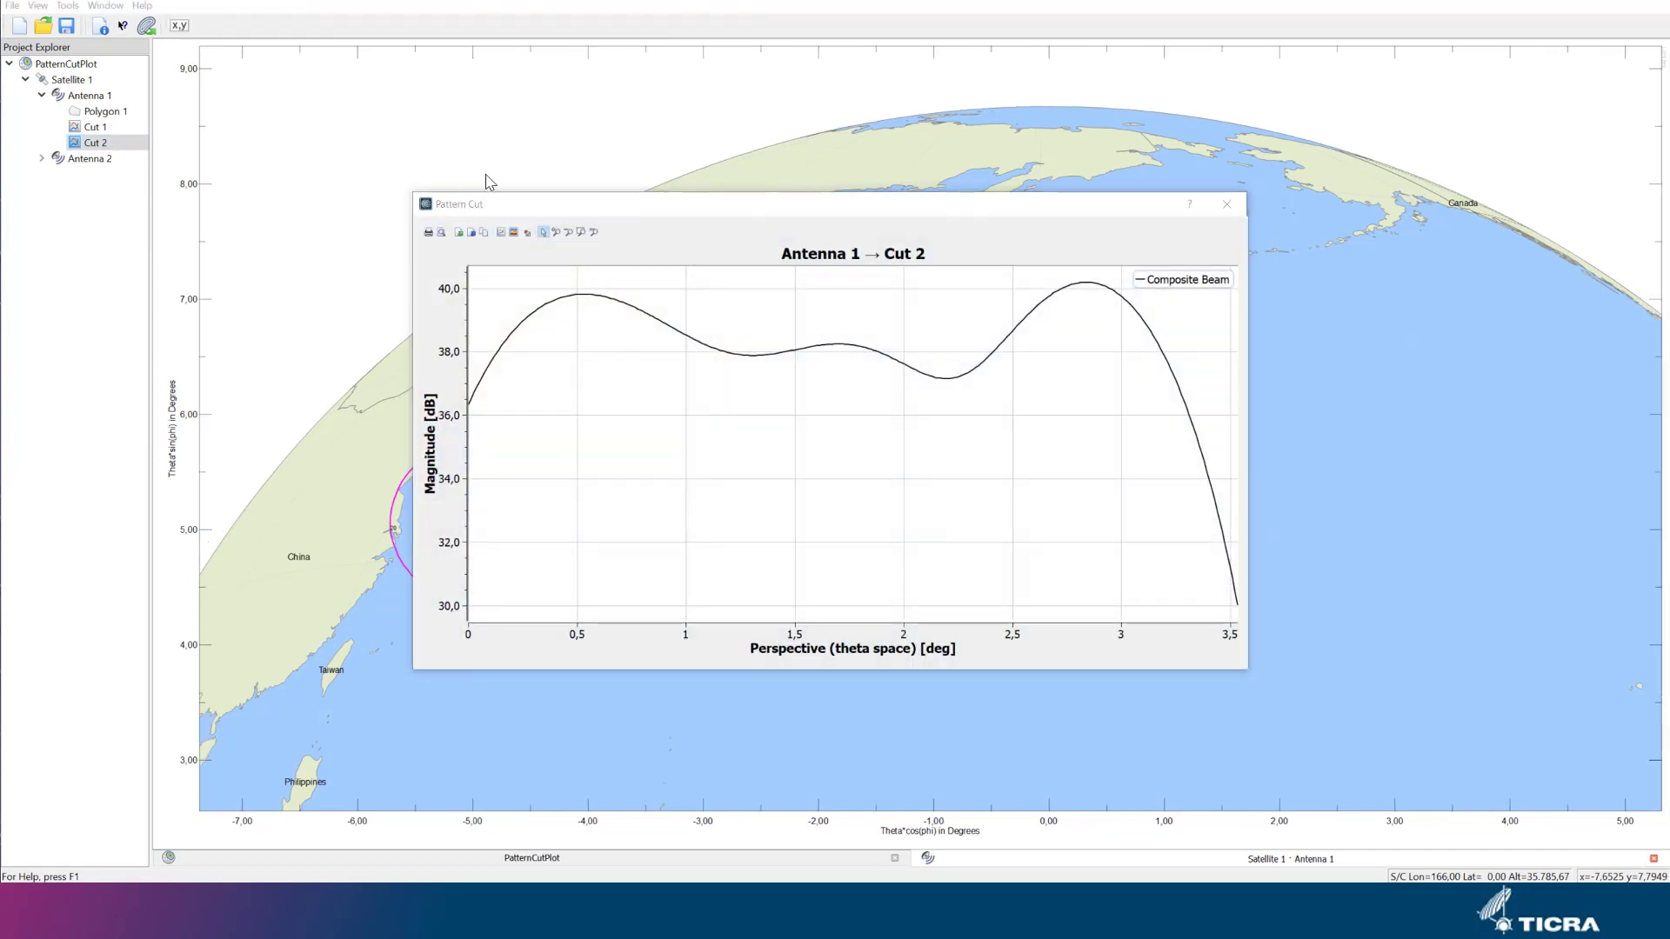
click(1227, 203)
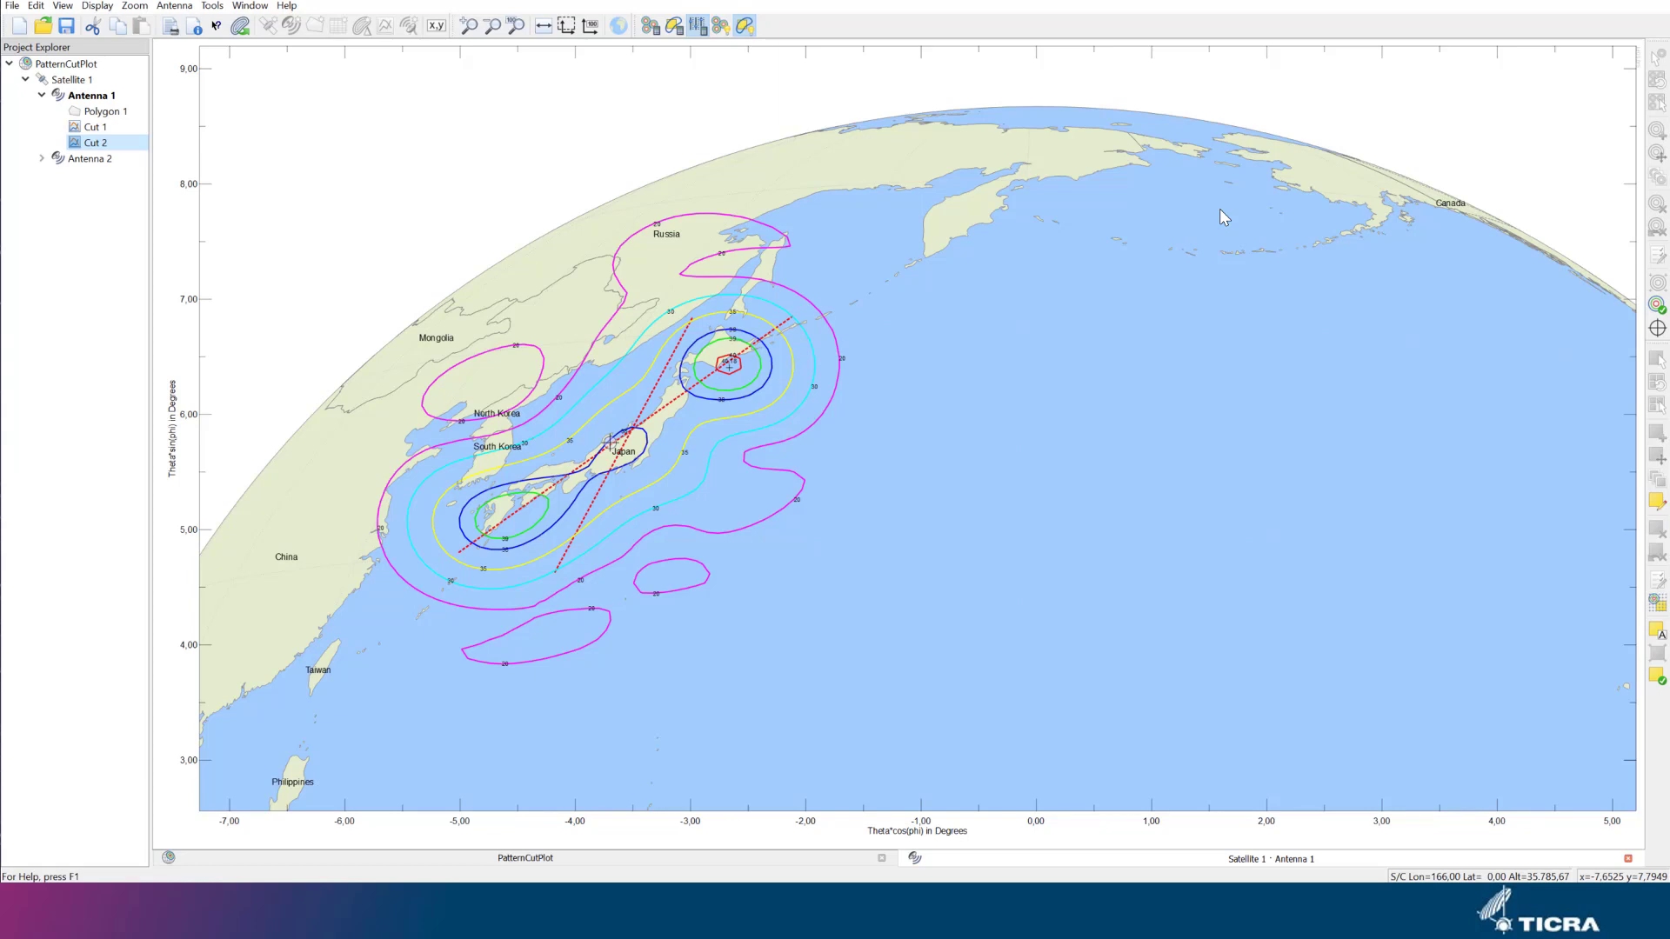
key(Left)
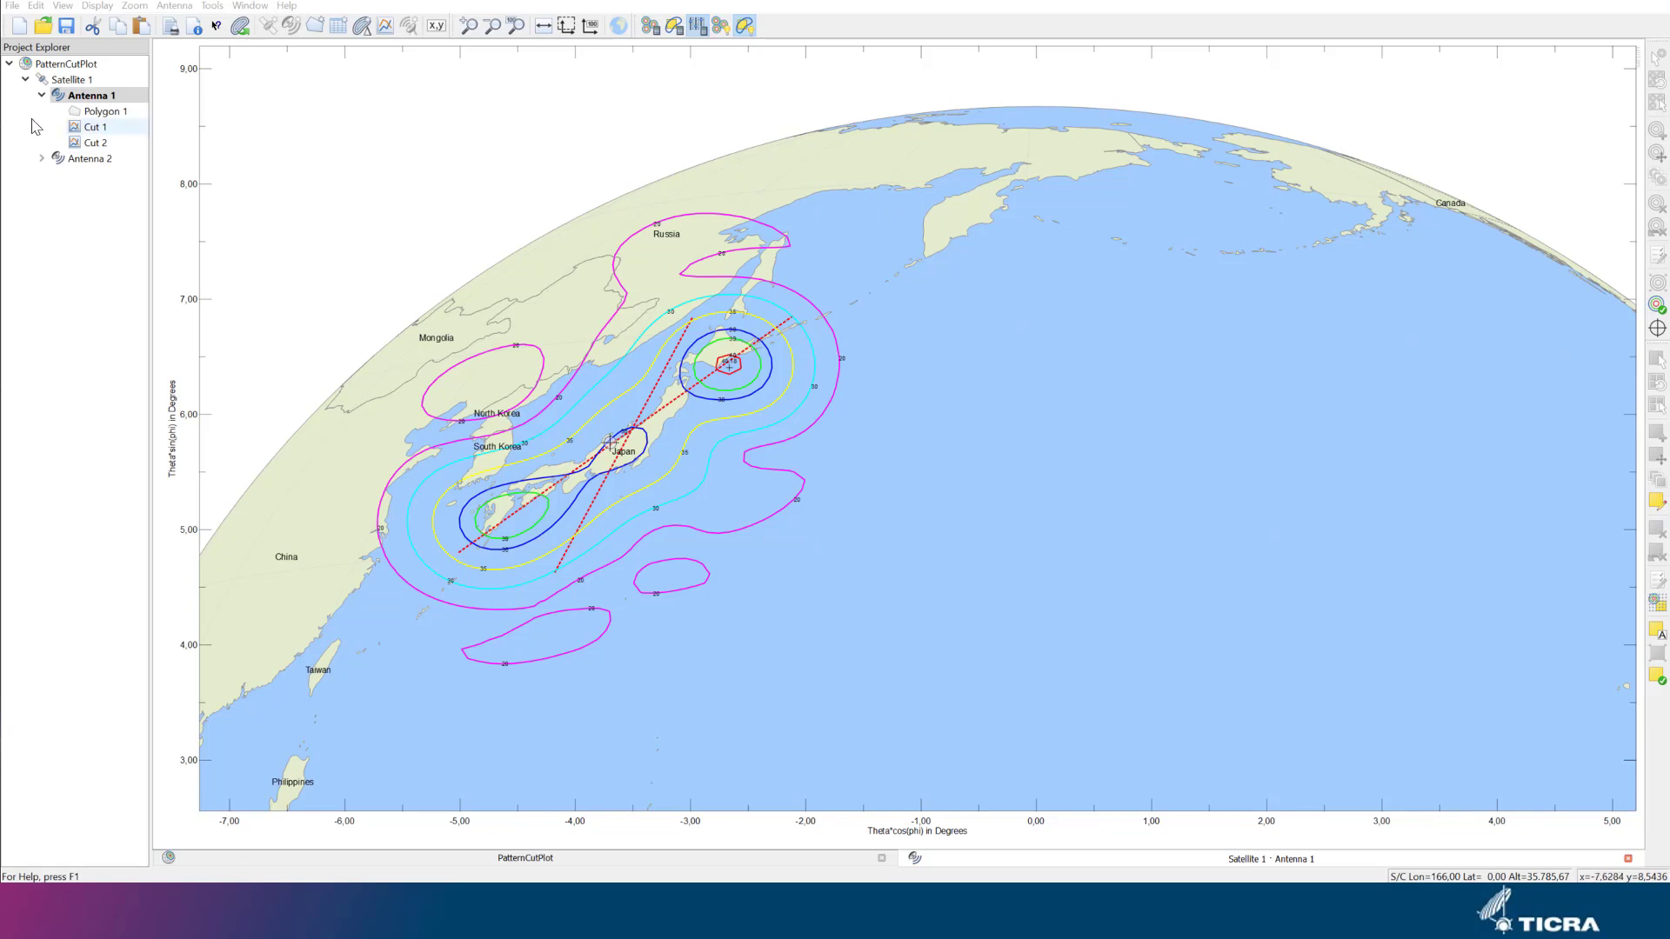
Show the whole PatternCutPlot and set its map projection to Equirectangular (lon, lat).
click(74, 64)
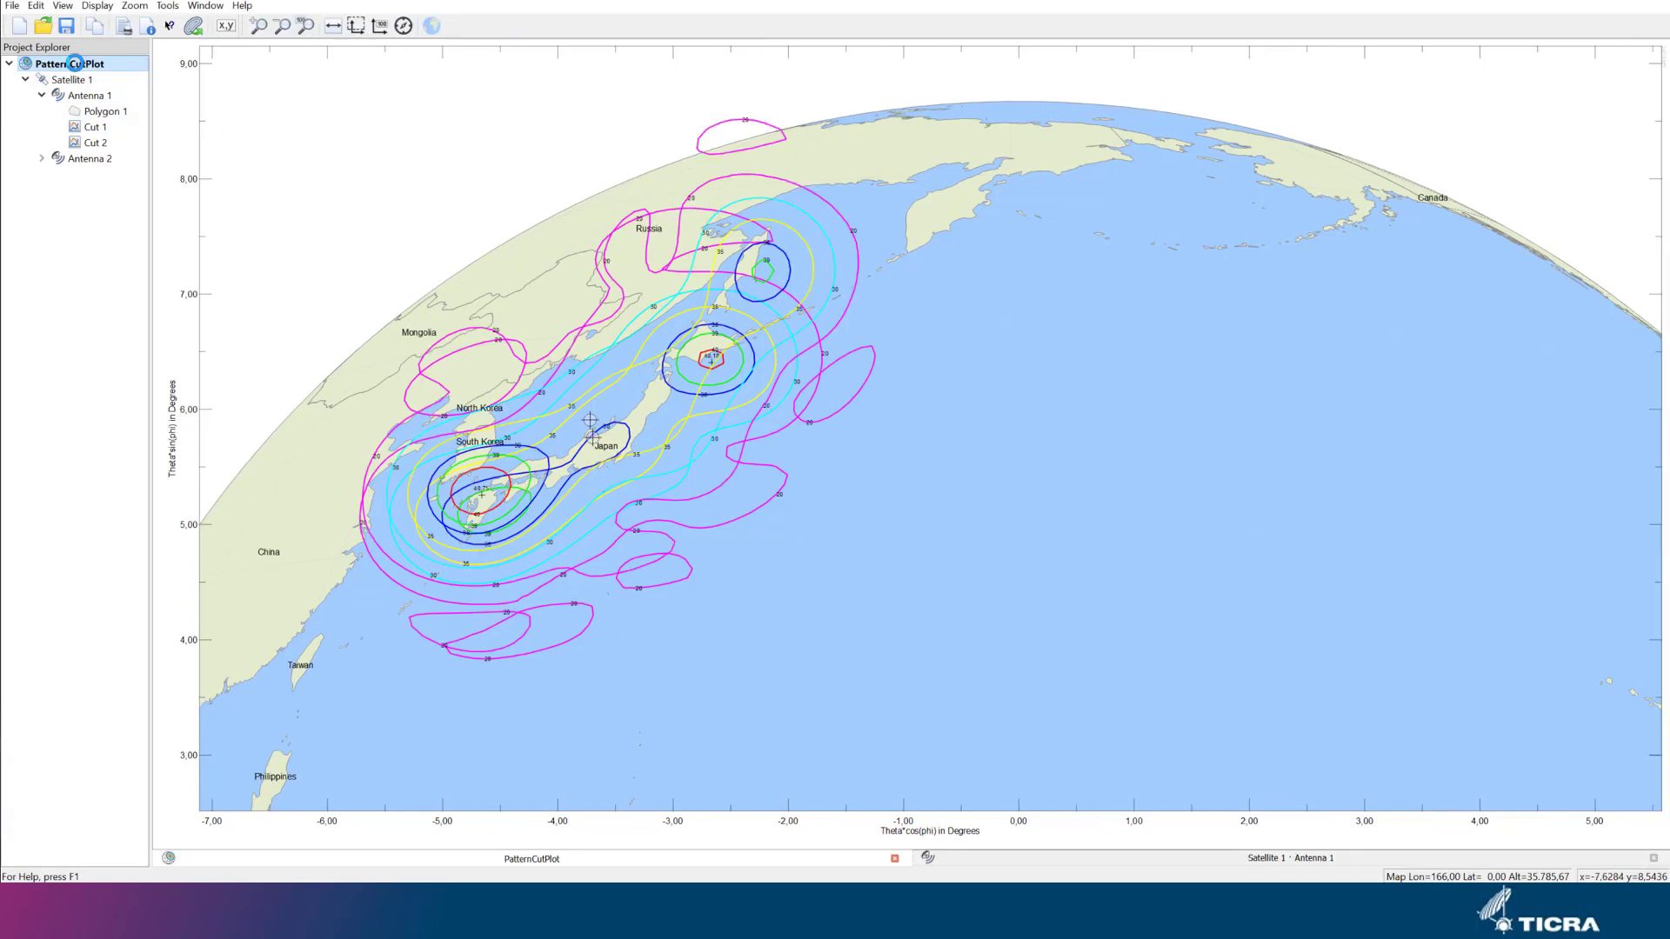
right_click(336, 137)
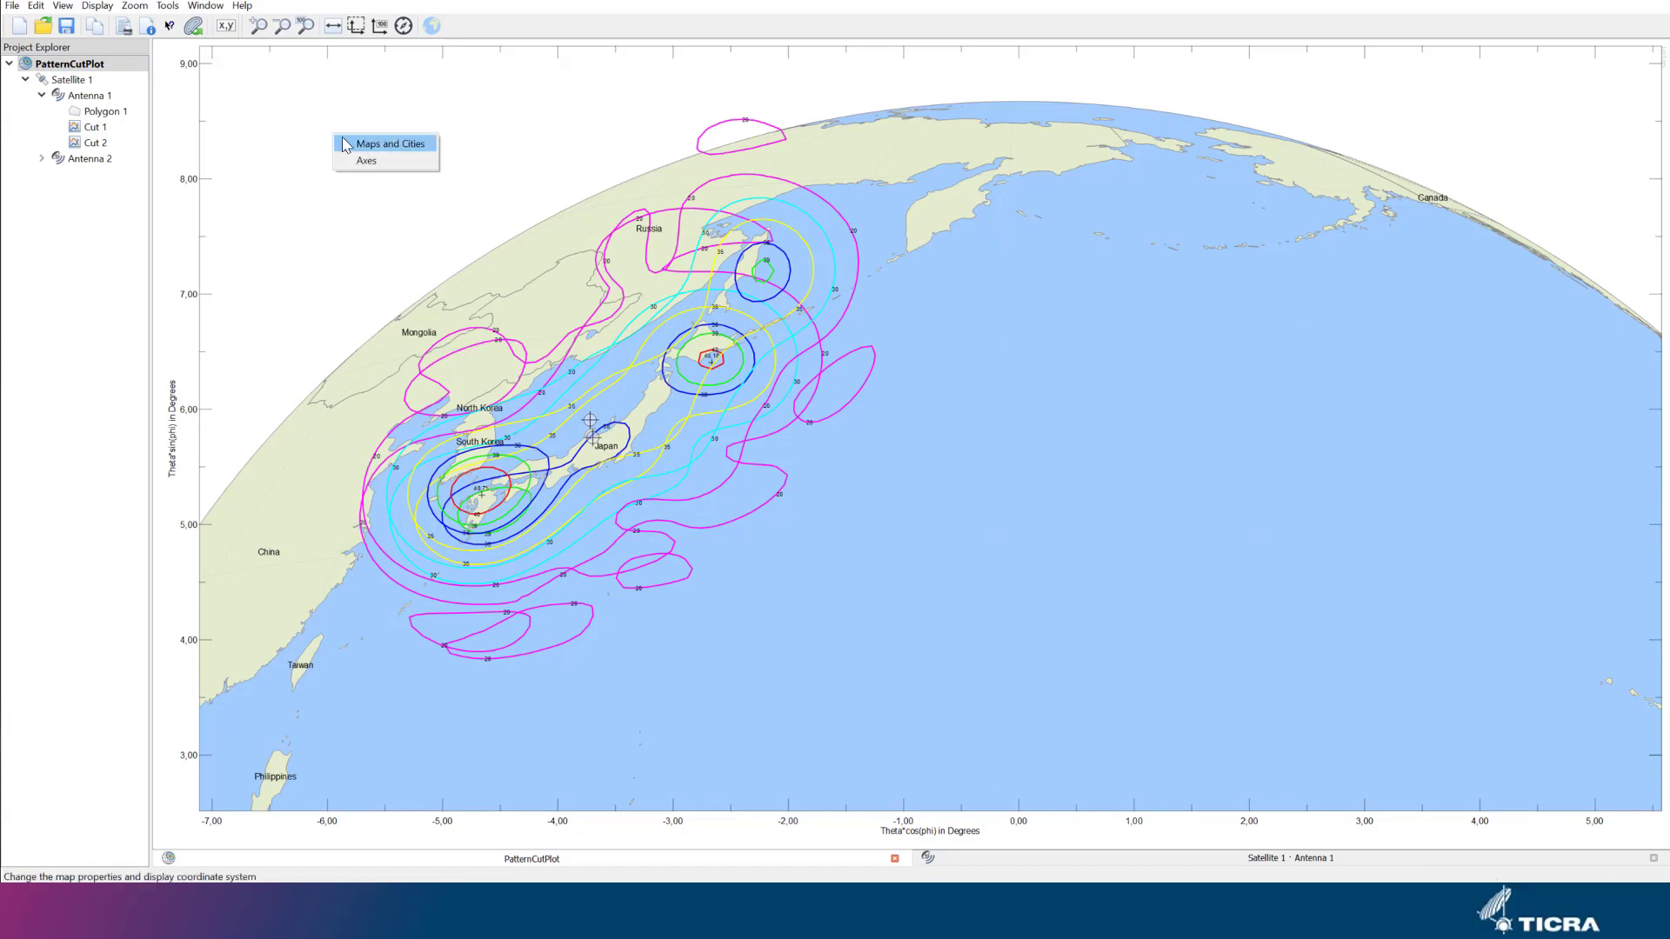
click(347, 144)
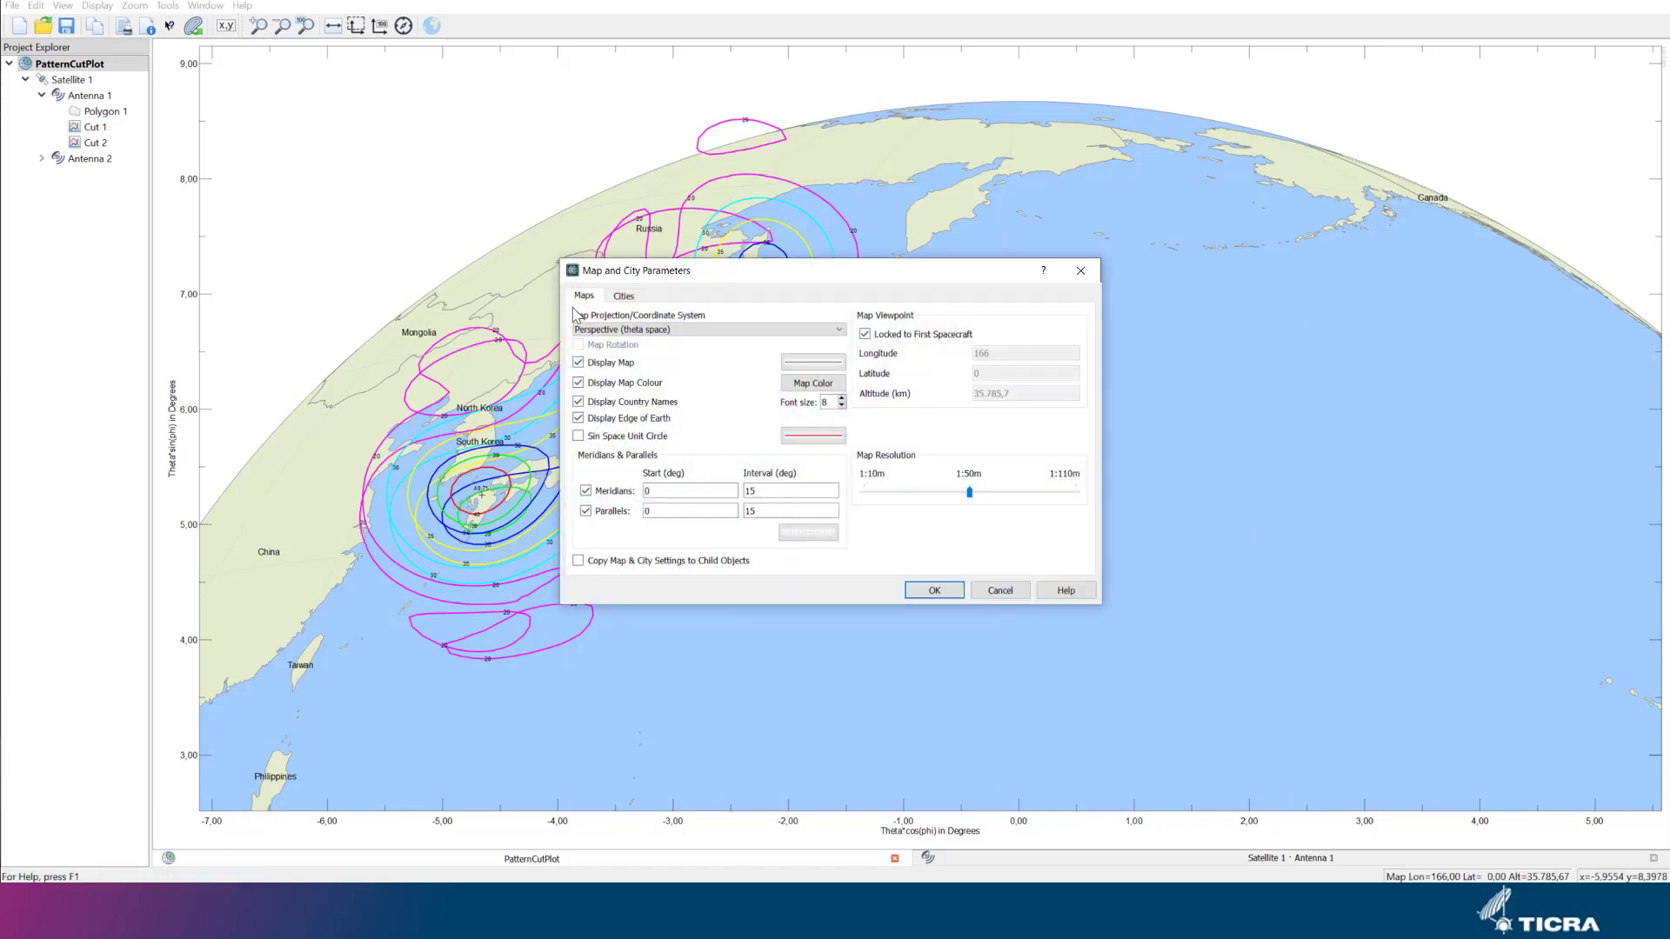
click(591, 331)
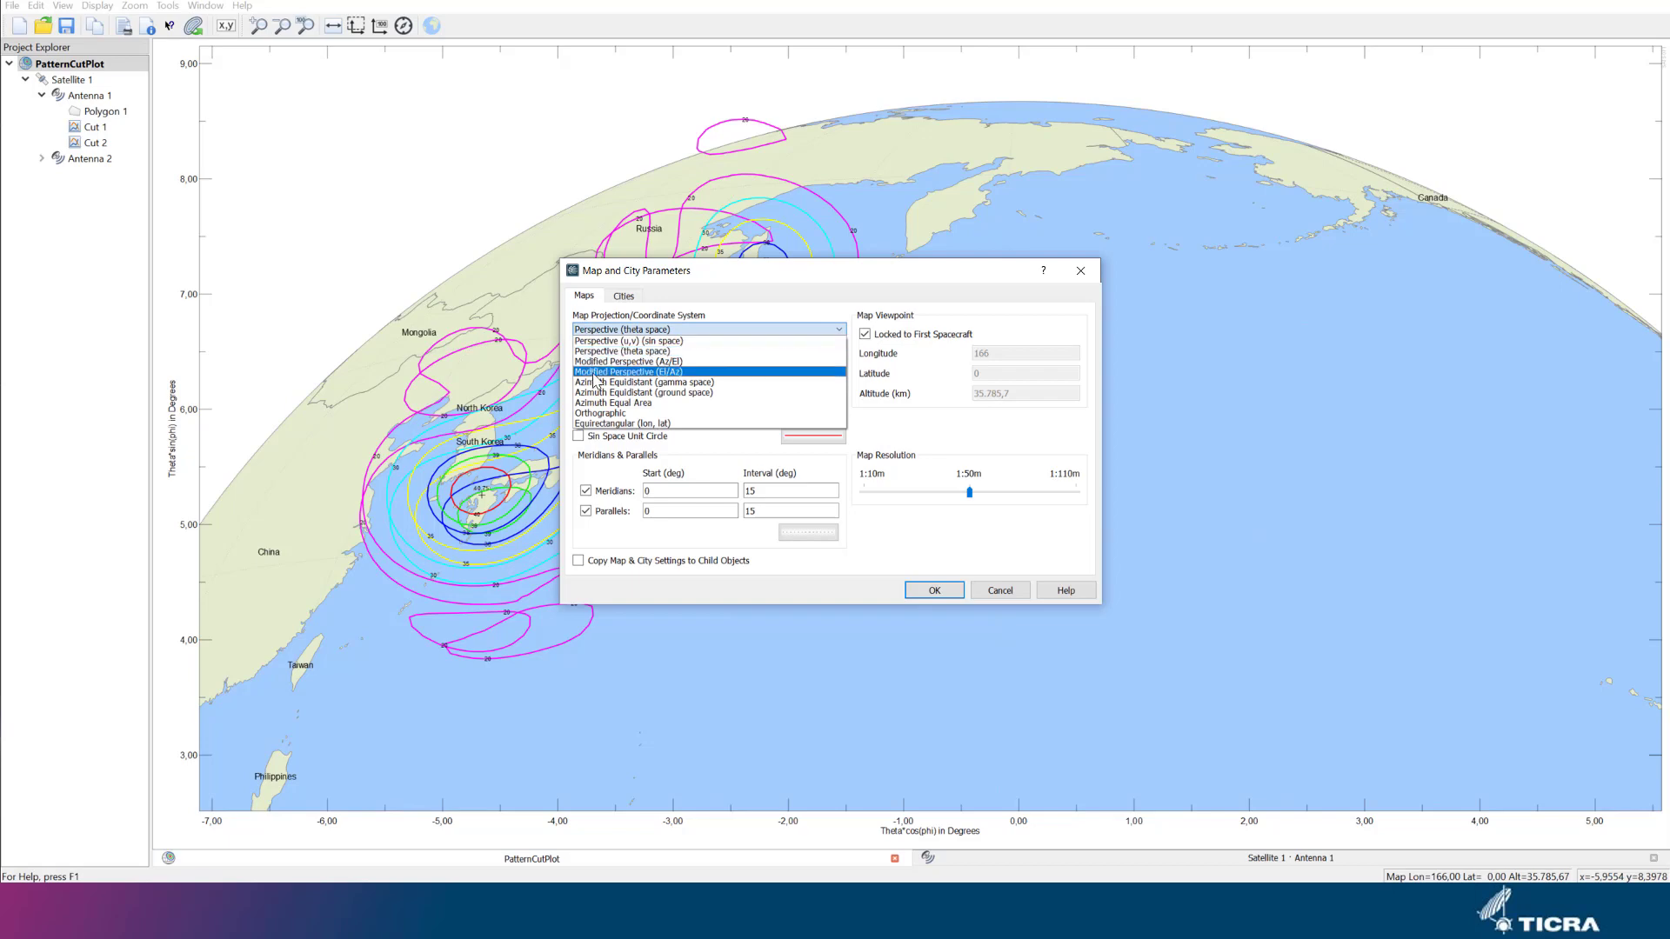
click(604, 424)
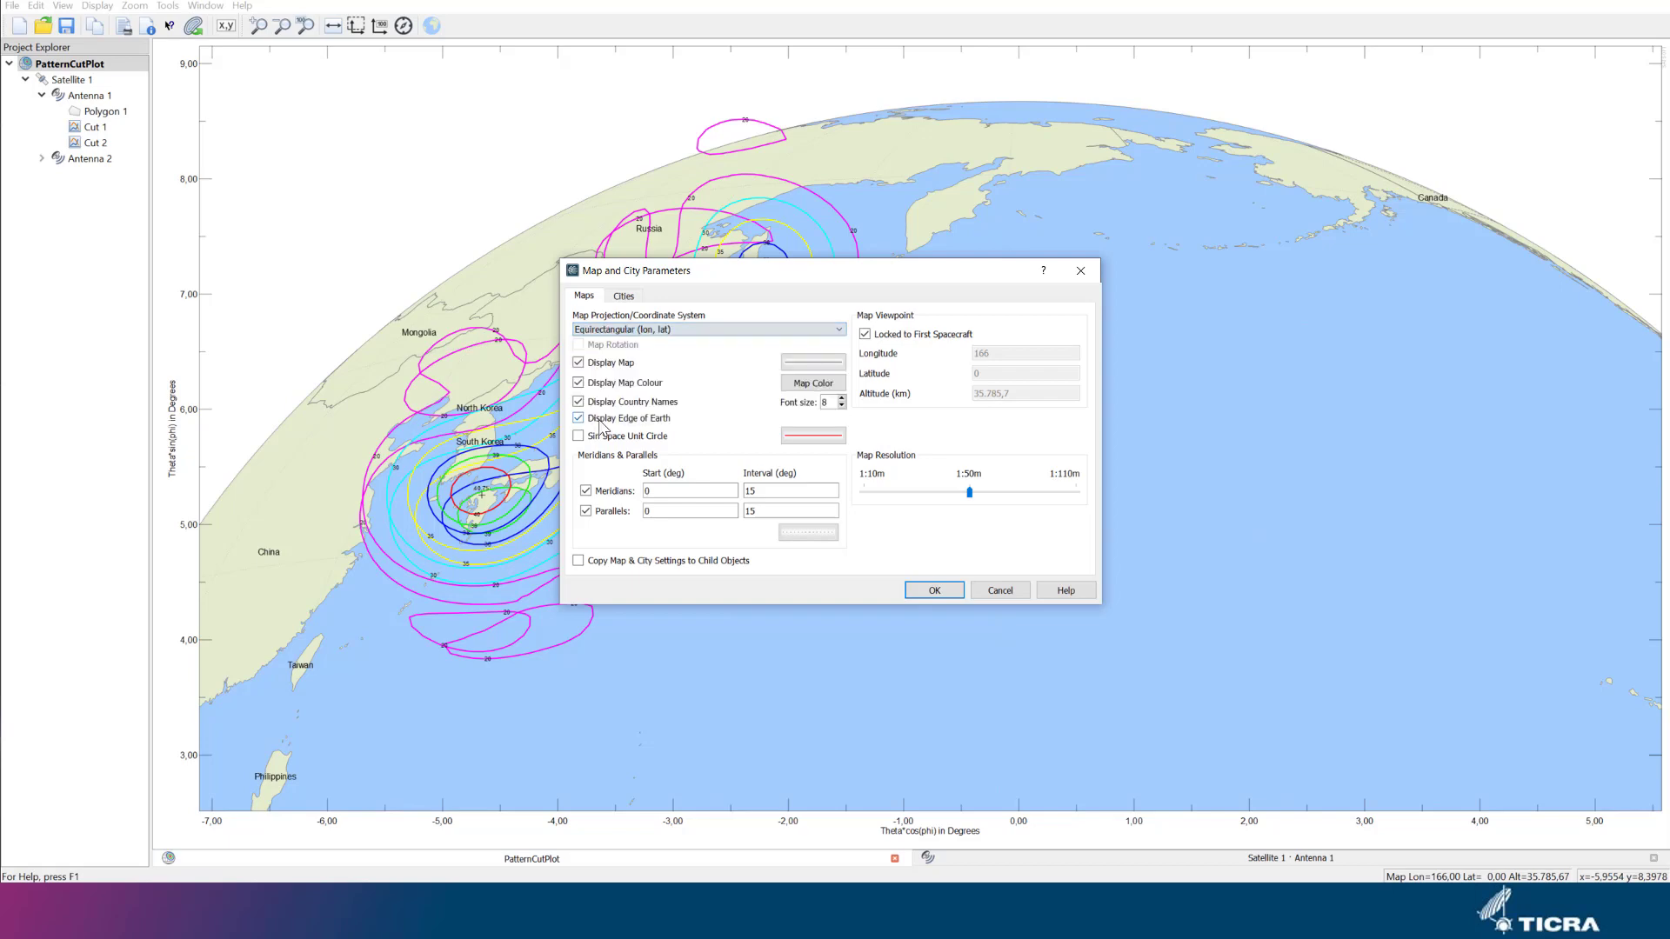
click(916, 594)
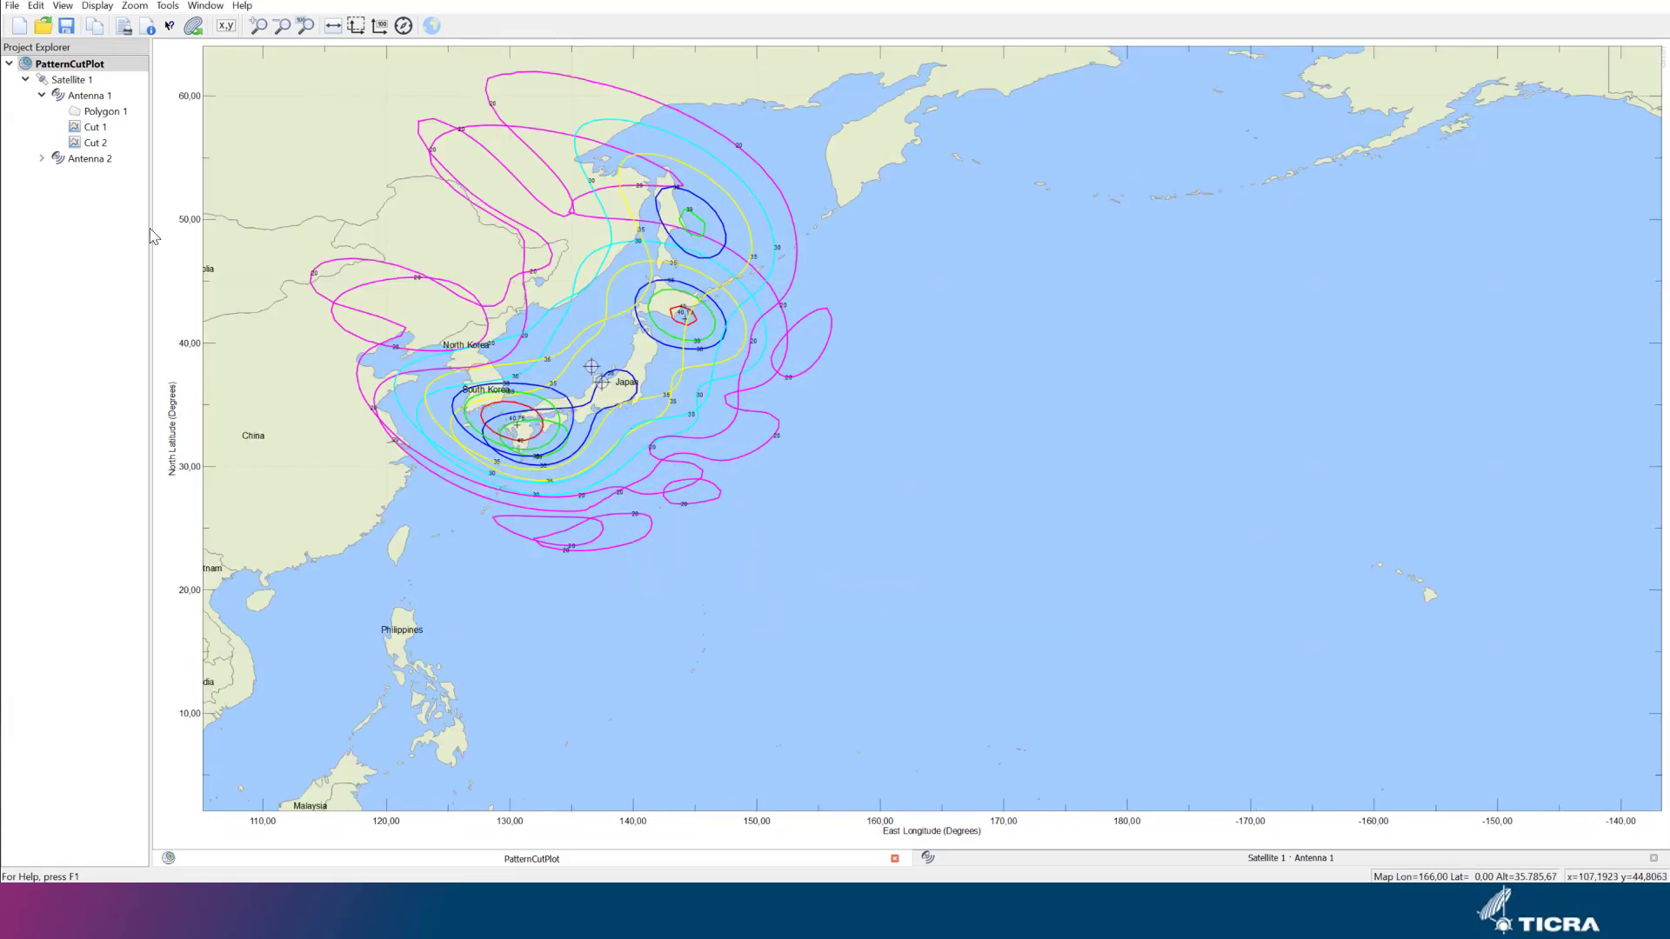
right_click(95, 68)
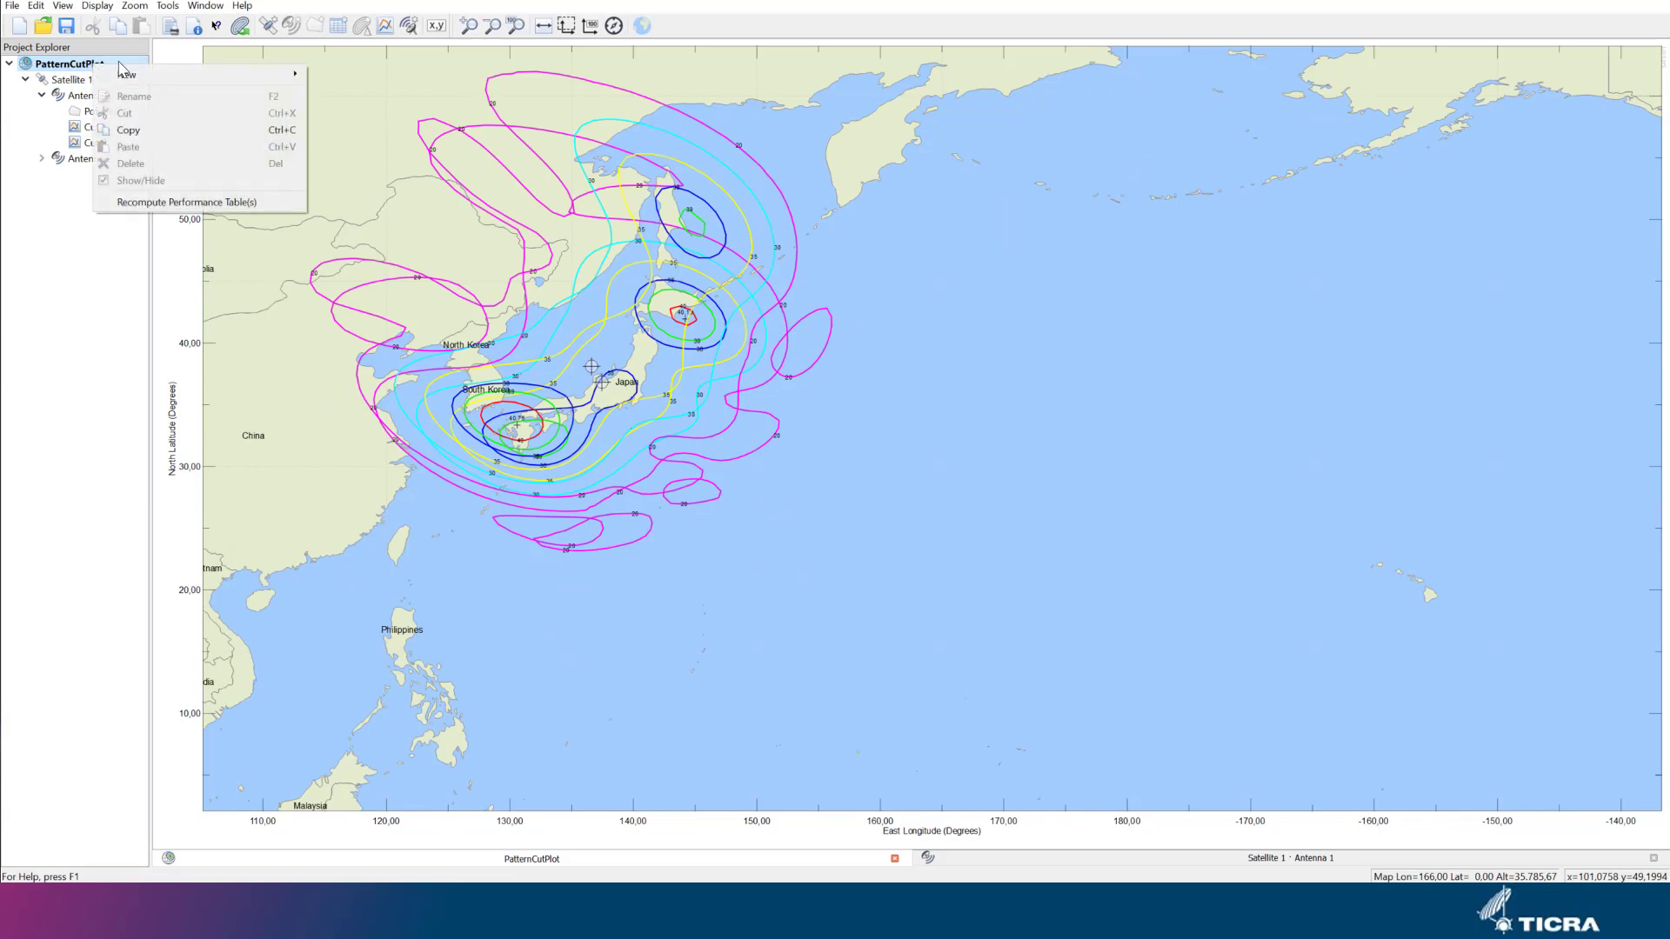
Add a plot-level Cut 1 along longitude 137° and view its Antenna 1 vs Antenna 2 gain plot.
mouse_move(196, 74)
click(348, 160)
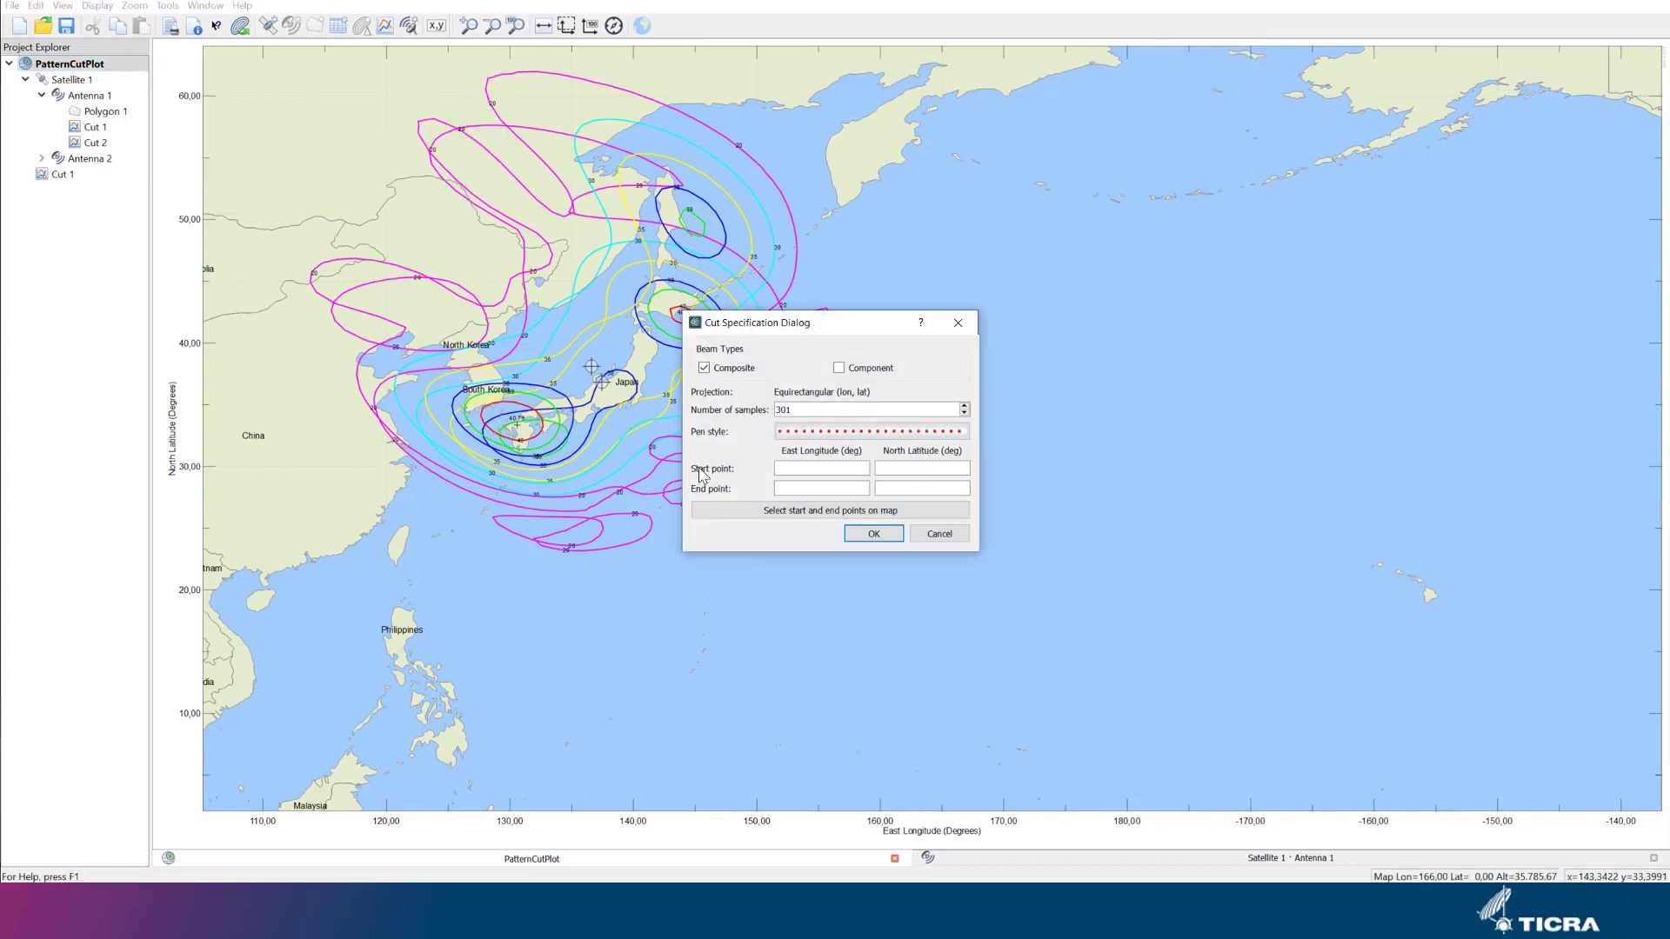
click(710, 512)
drag(604, 525, 608, 241)
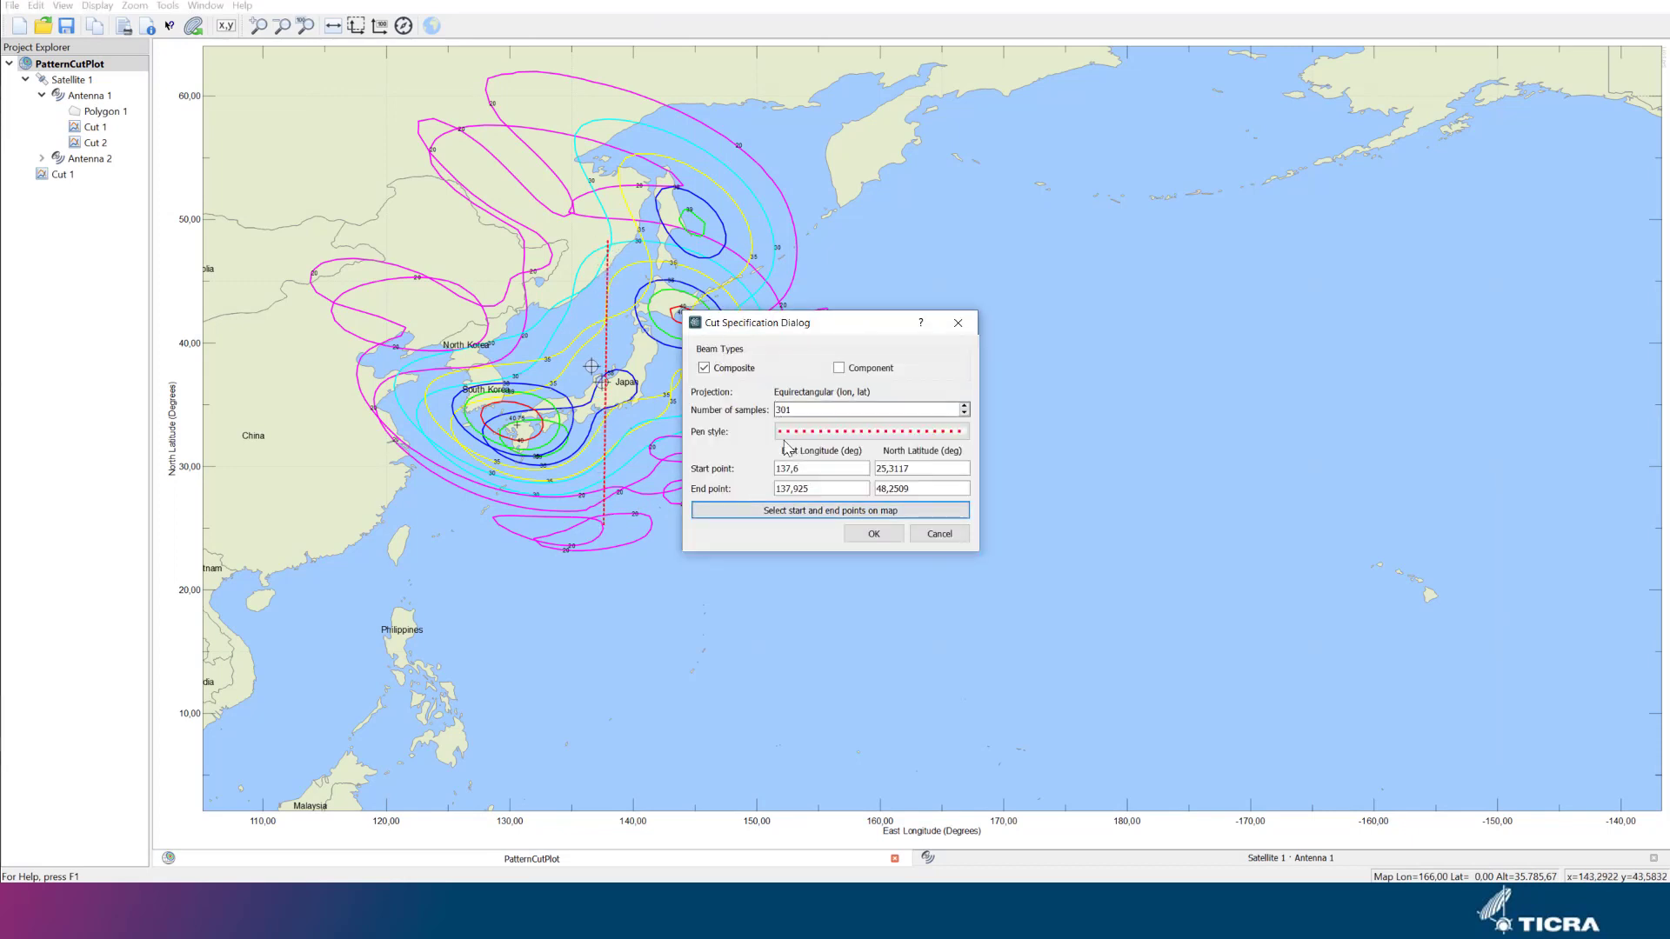
click(803, 465)
key(Tab)
key(Tab)
key(End)
key(BackSpace)
key(BackSpace)
key(BackSpace)
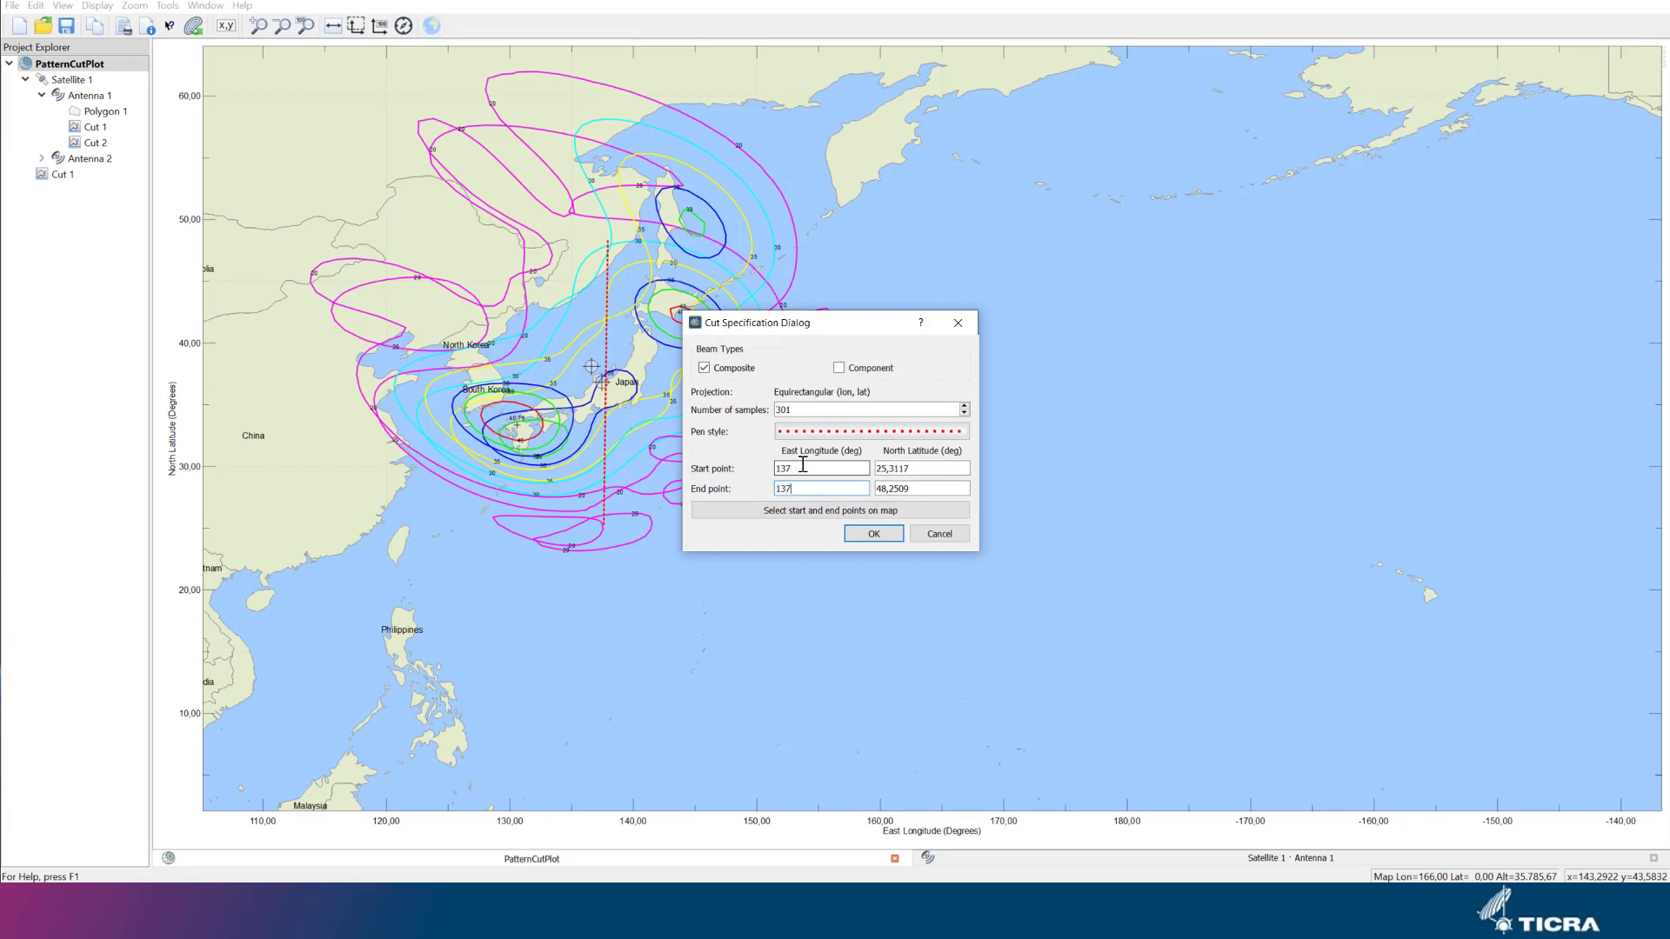
click(871, 532)
double_click(133, 179)
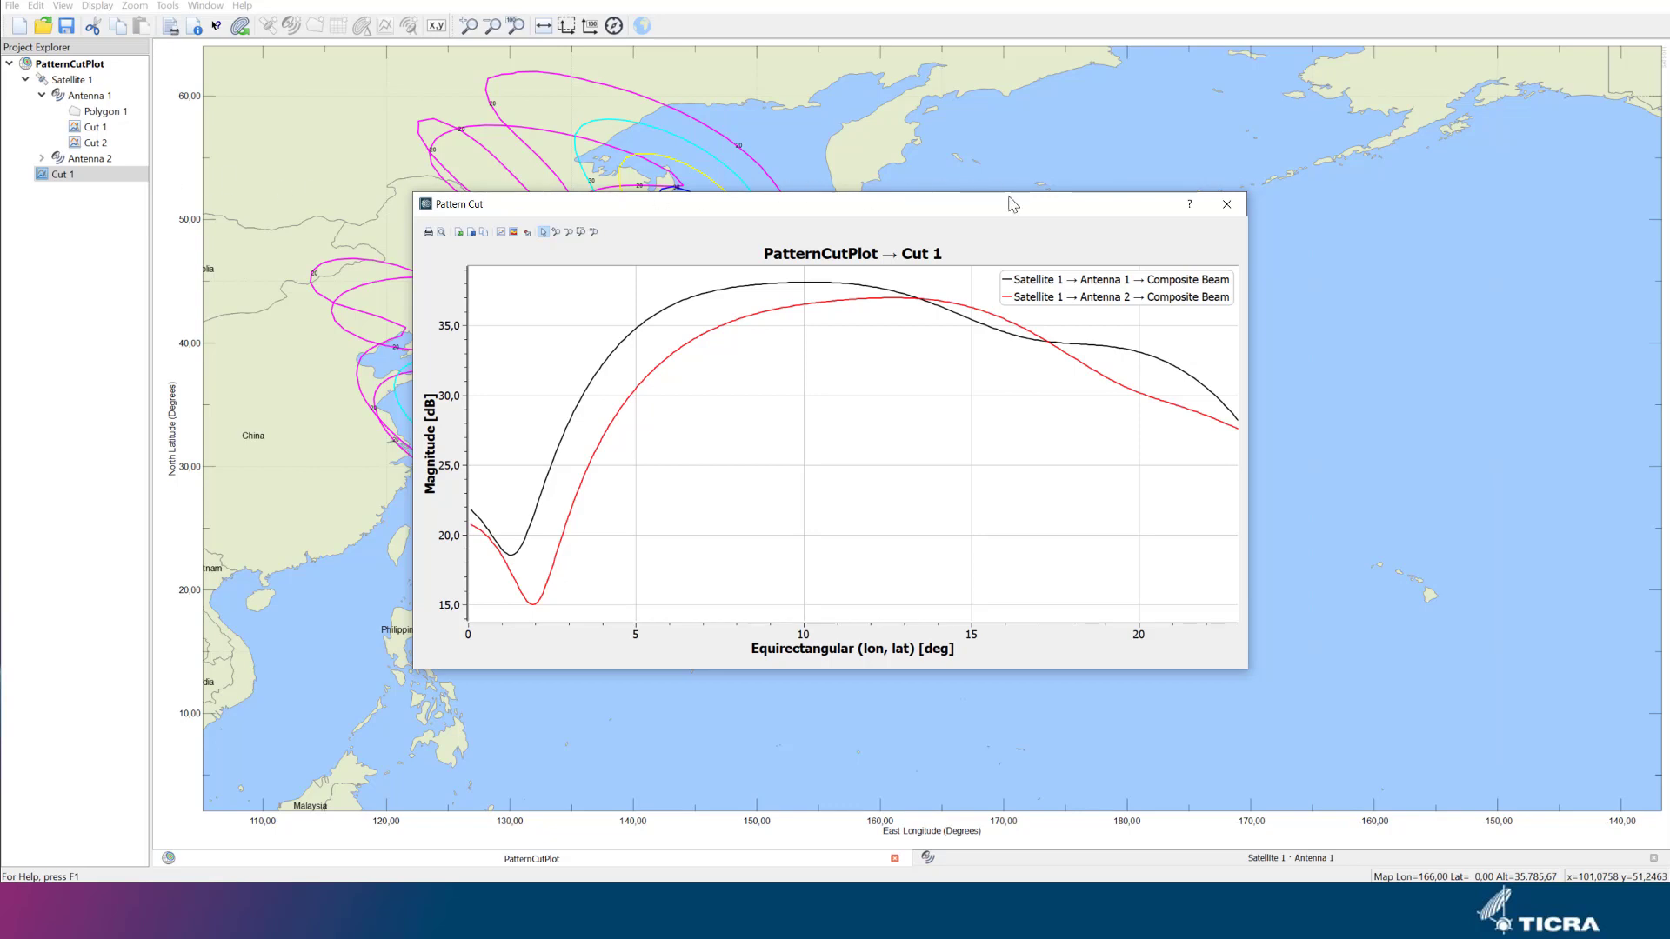
click(1227, 205)
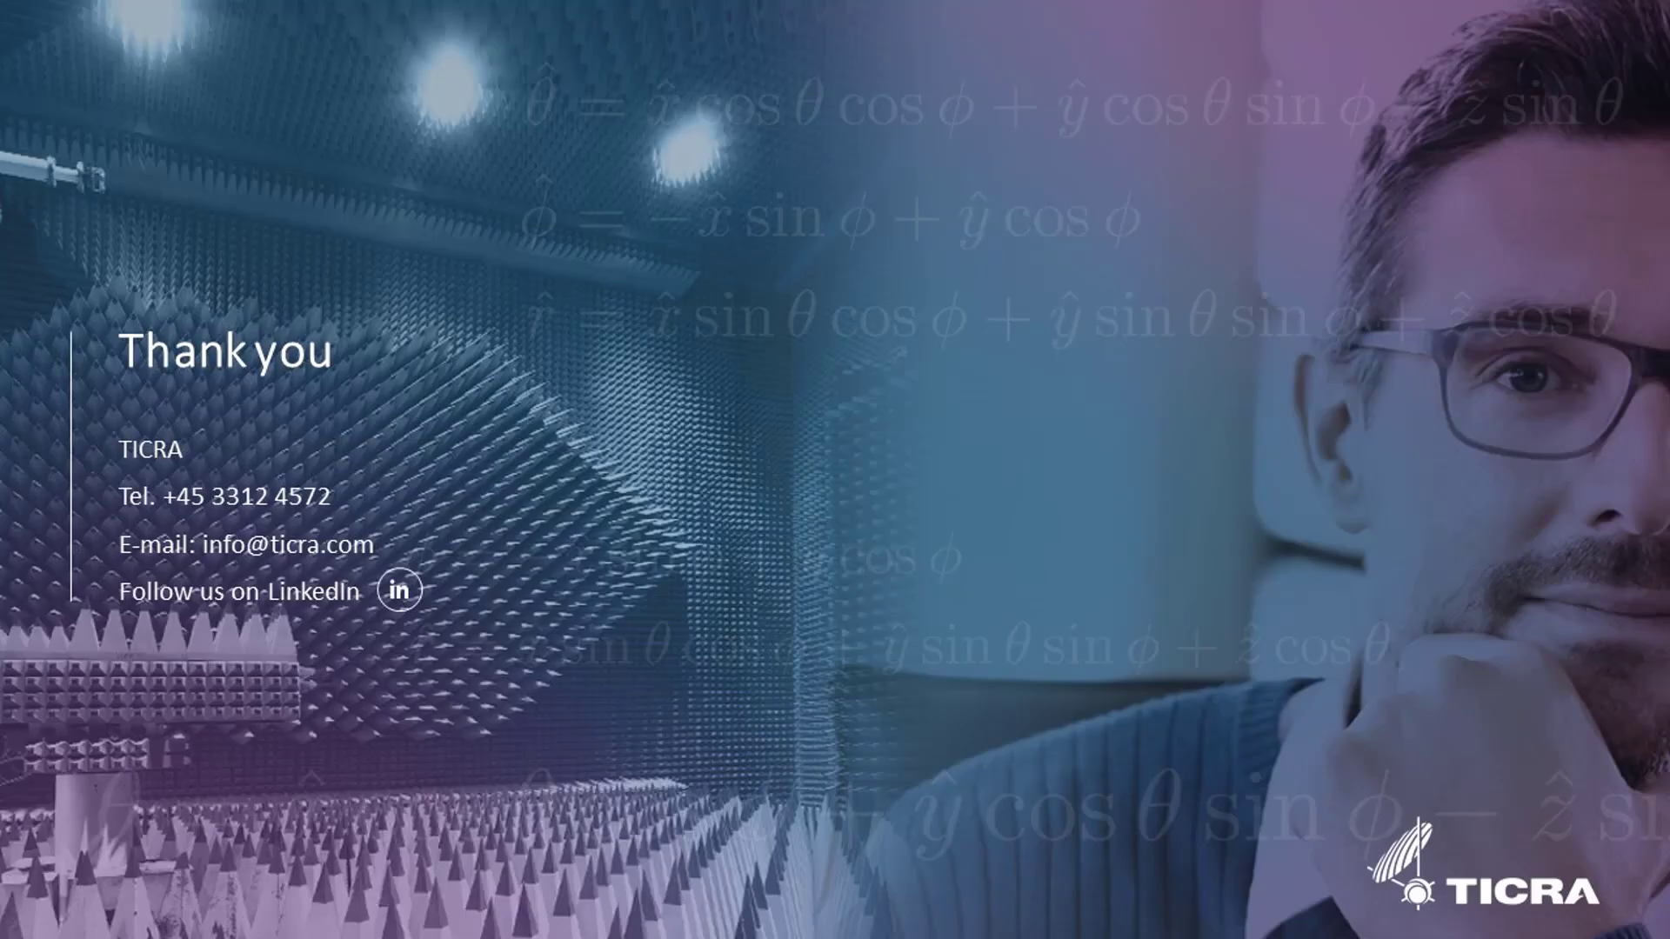